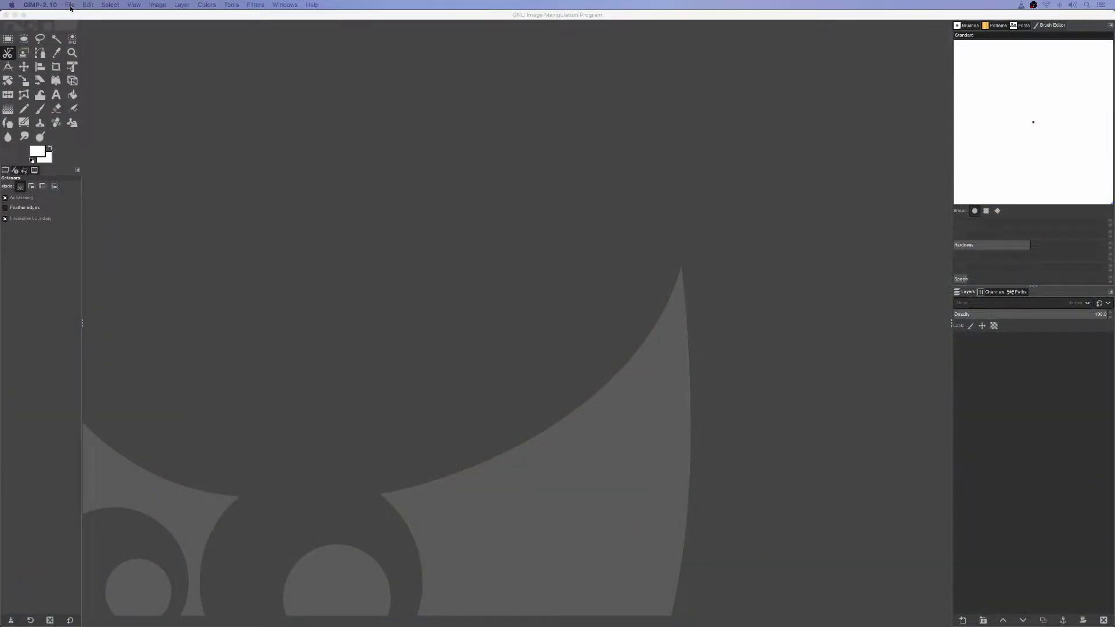
- Open the photo IMG_0865.JPG from the emotes folder
left_click(71, 6)
left_click(79, 32)
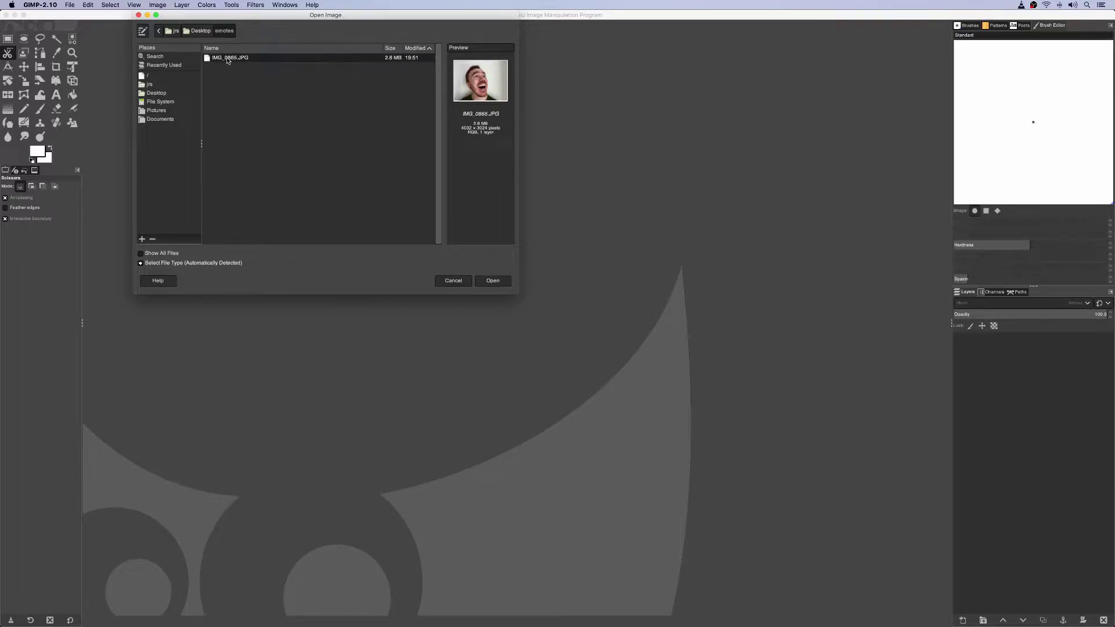
key("Return")
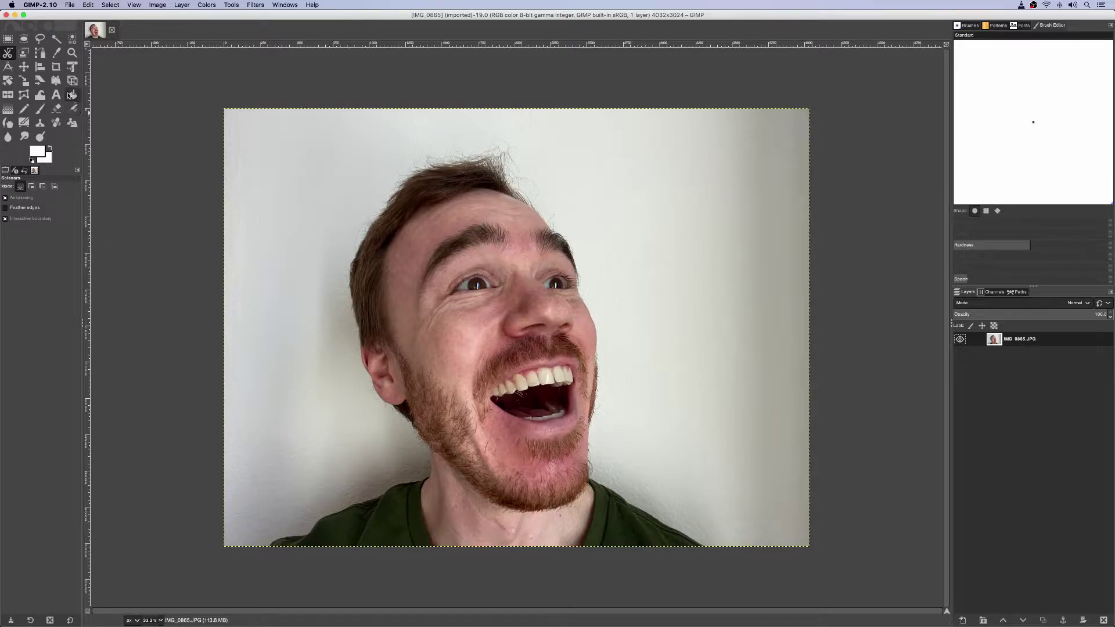
- Crop the photo to a fixed 1:1 square of about 2505 × 2505 px around the head
left_click(57, 71)
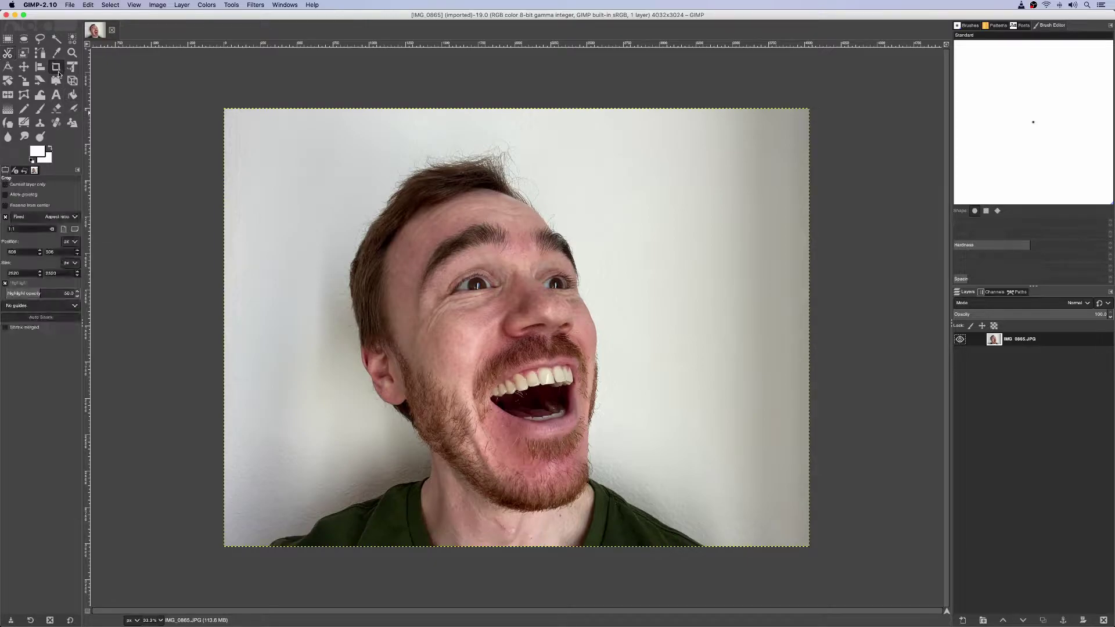
left_click(6, 217)
left_click(5, 216)
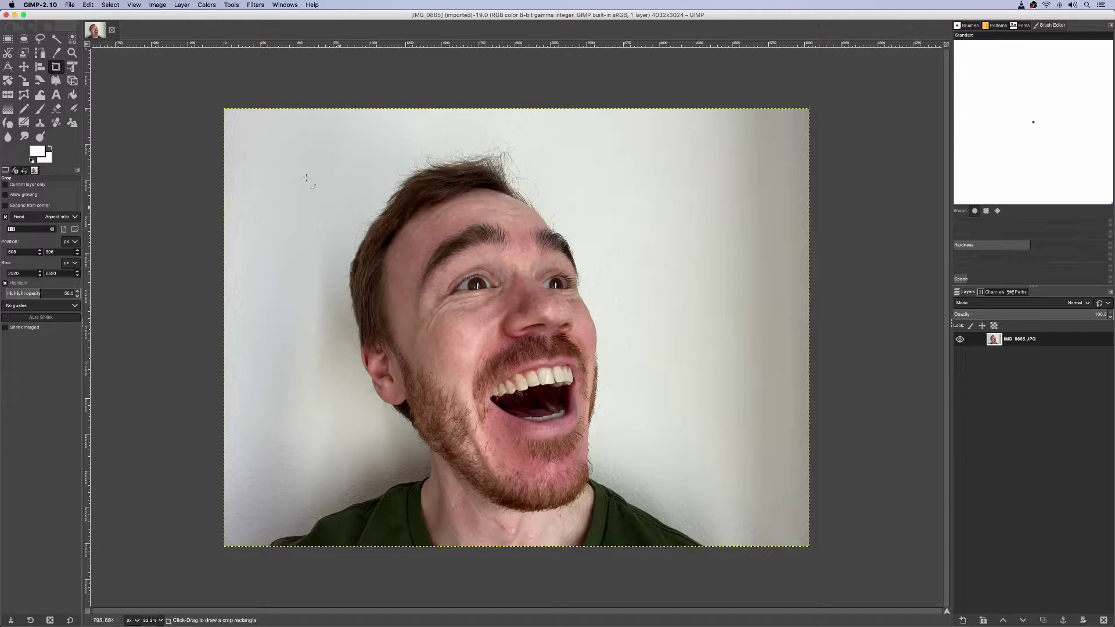
left_click_drag(294, 158, 645, 521)
left_click_drag(463, 308, 477, 308)
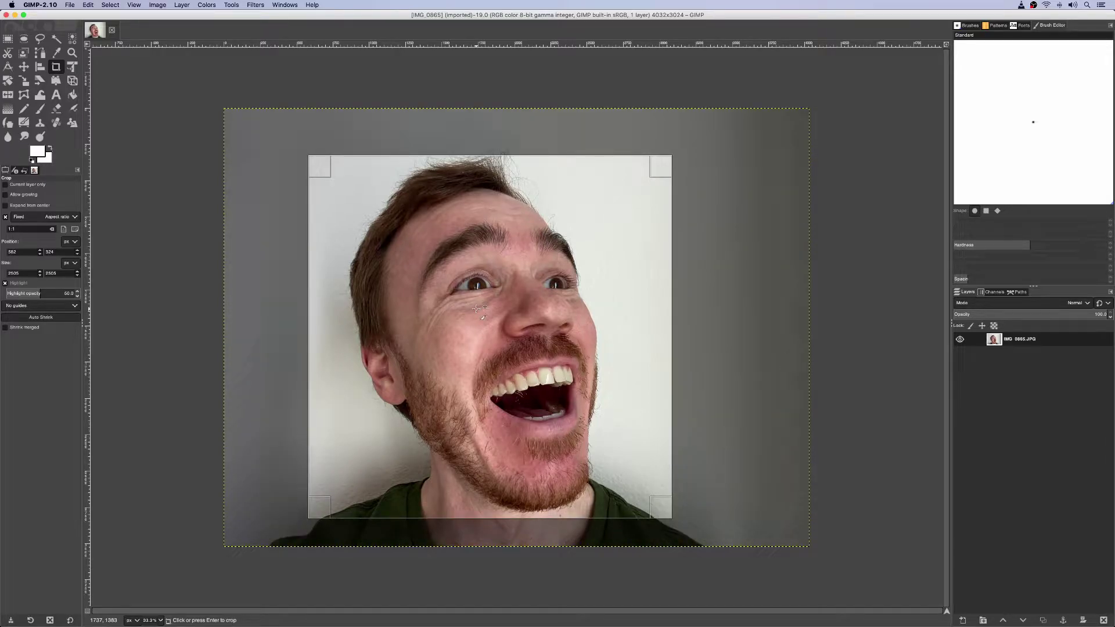
left_click(476, 308)
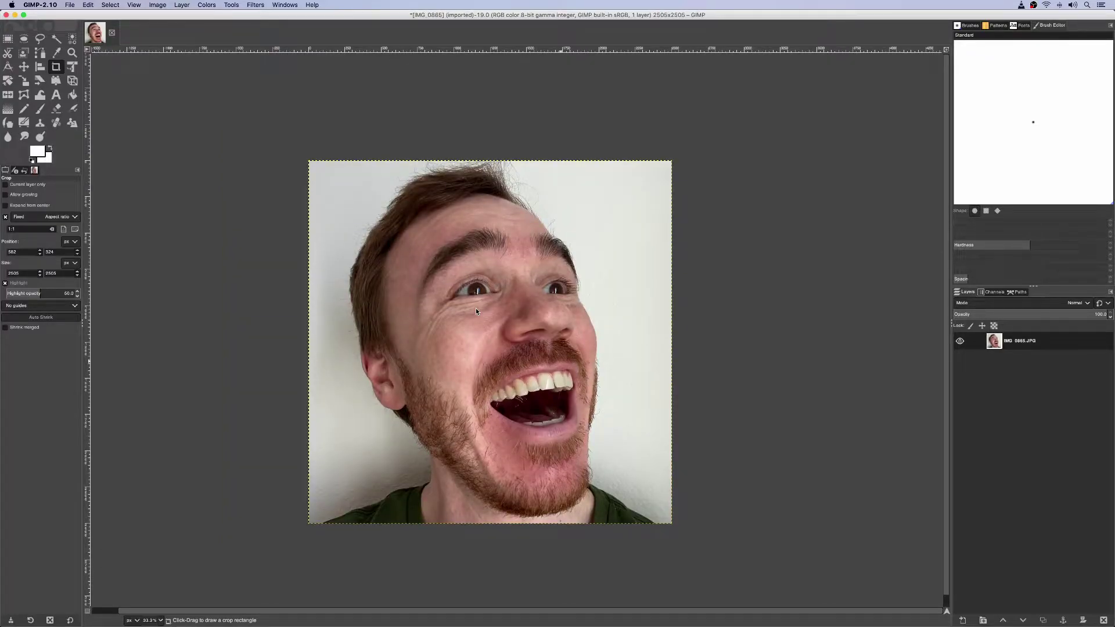
- Start a Scissors selection outline at the chin and trace it up the jawline to the ear
left_click(8, 54)
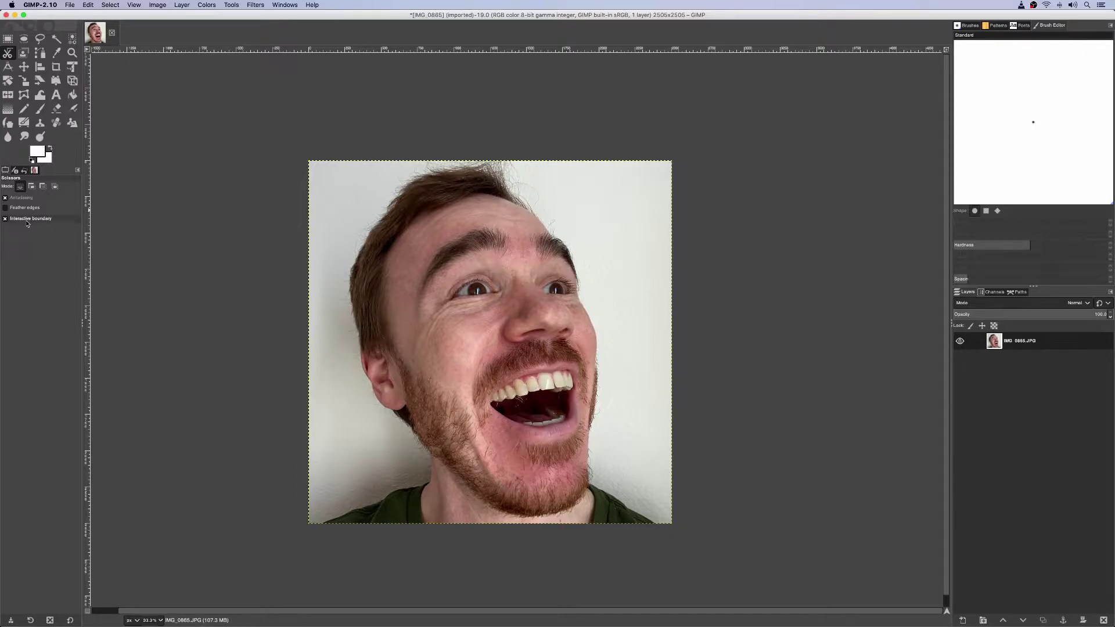
left_click(479, 500)
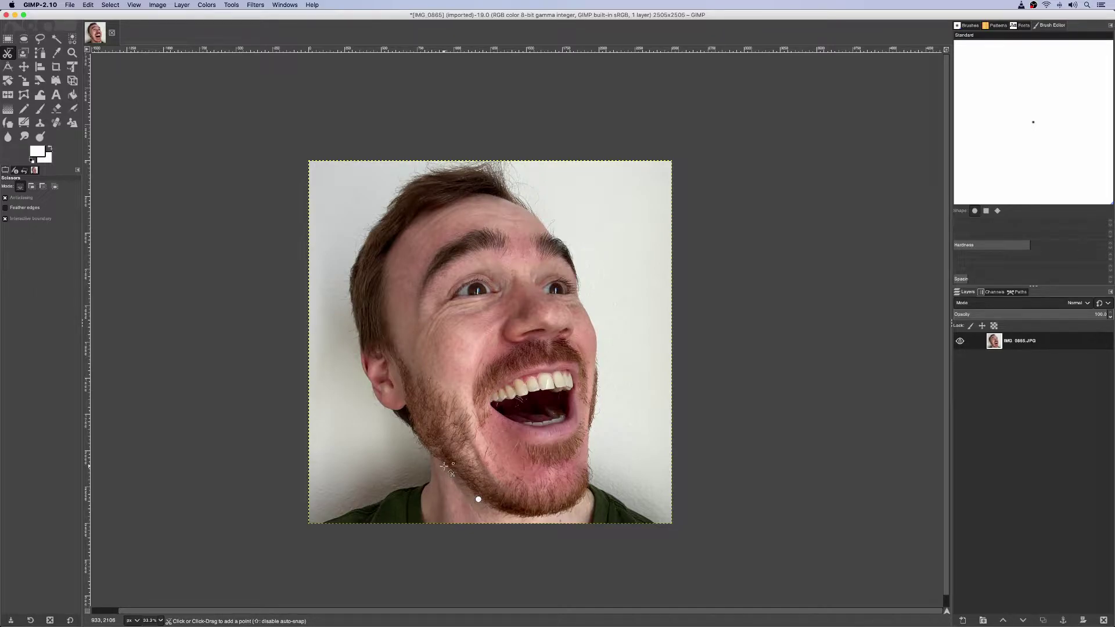
mouse_move(443, 466)
left_mouse_down()
mouse_move(417, 436)
mouse_move(442, 463)
left_mouse_up()
left_click(426, 448)
left_click(413, 429)
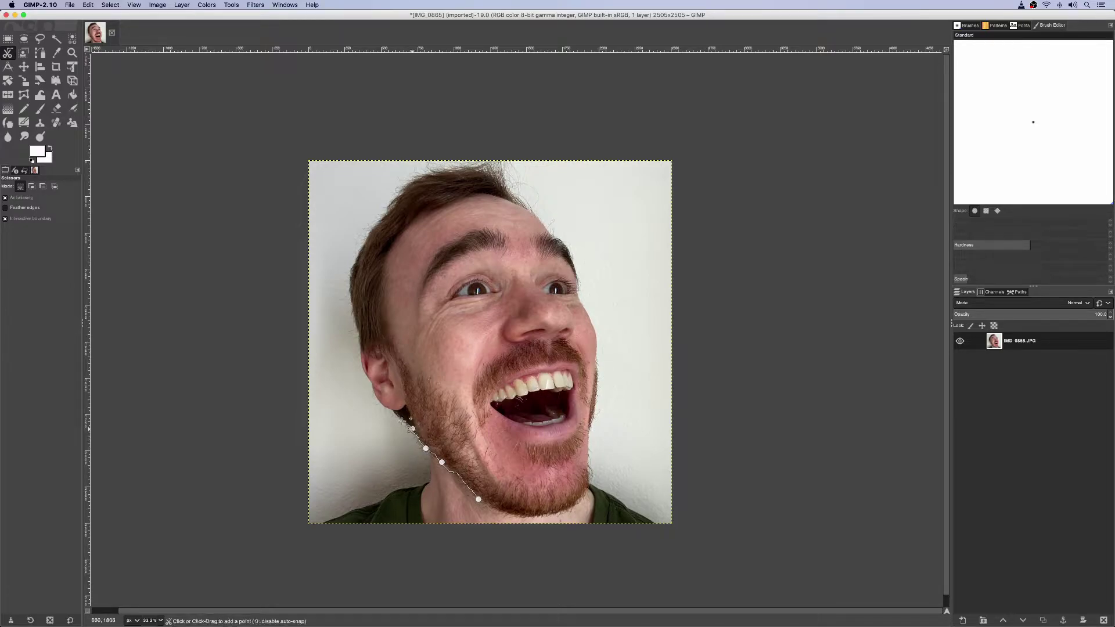
left_click(371, 380)
- Continue the Scissors outline from the ear up the back of the head and over the hair to the forehead
scroll(351, 304, "down", 1)
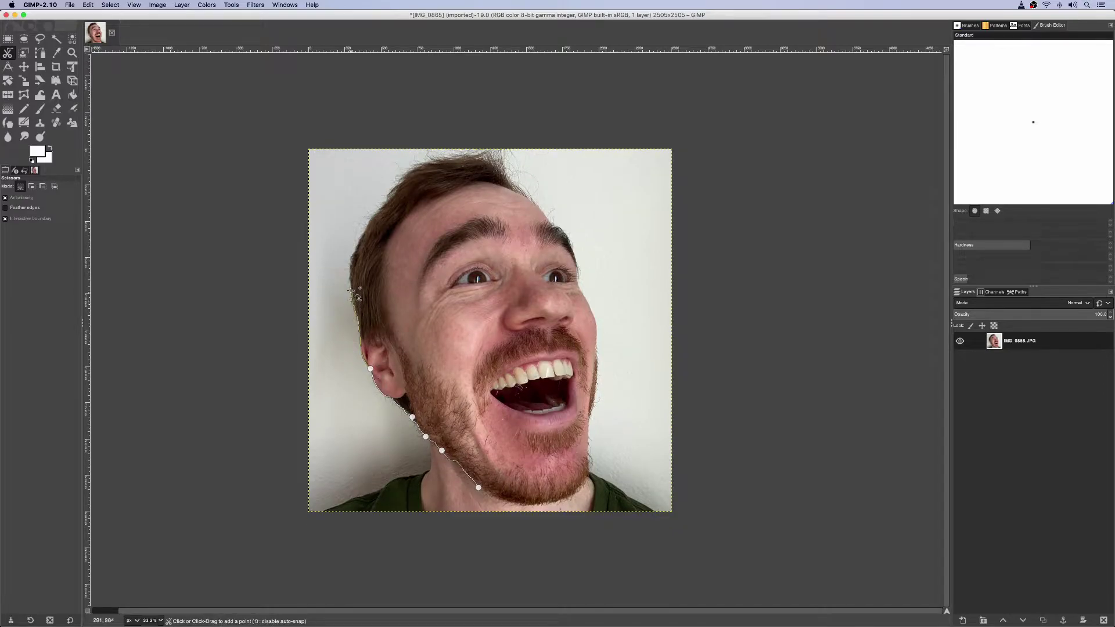
left_click(351, 288)
left_click(391, 193)
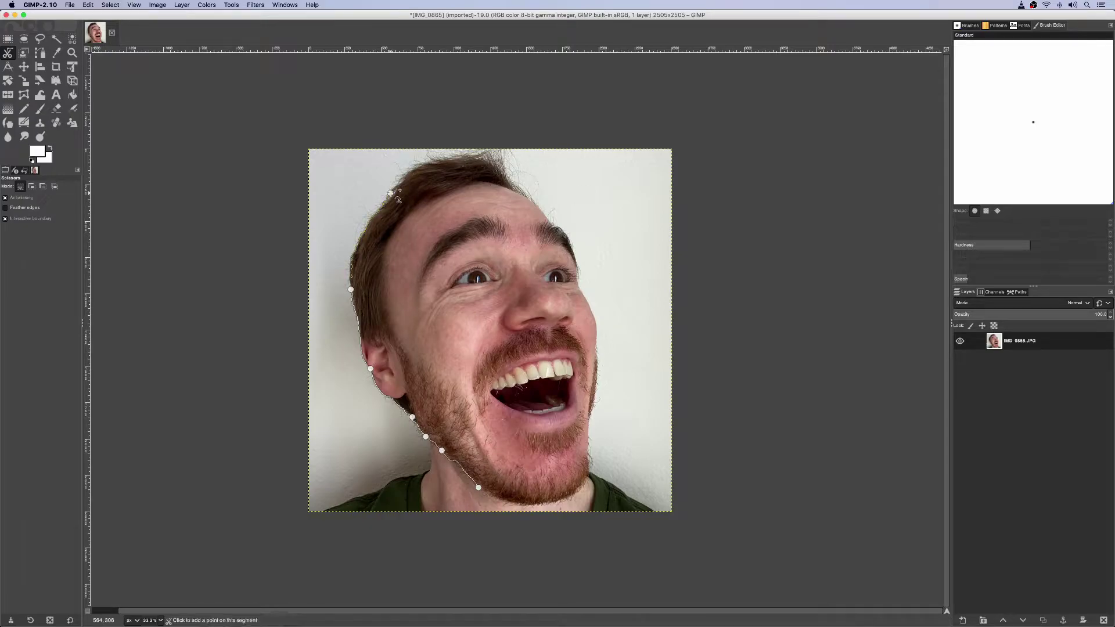
left_click(414, 166)
left_click(441, 159)
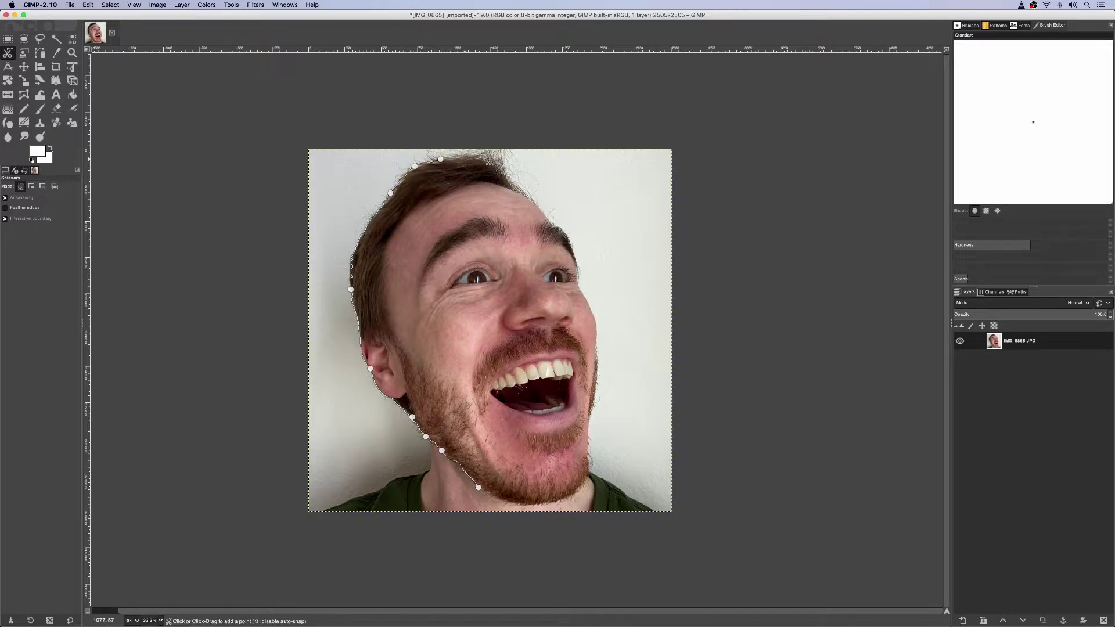
left_click(468, 155)
left_click(488, 158)
left_click(501, 168)
left_click(510, 176)
left_click(526, 184)
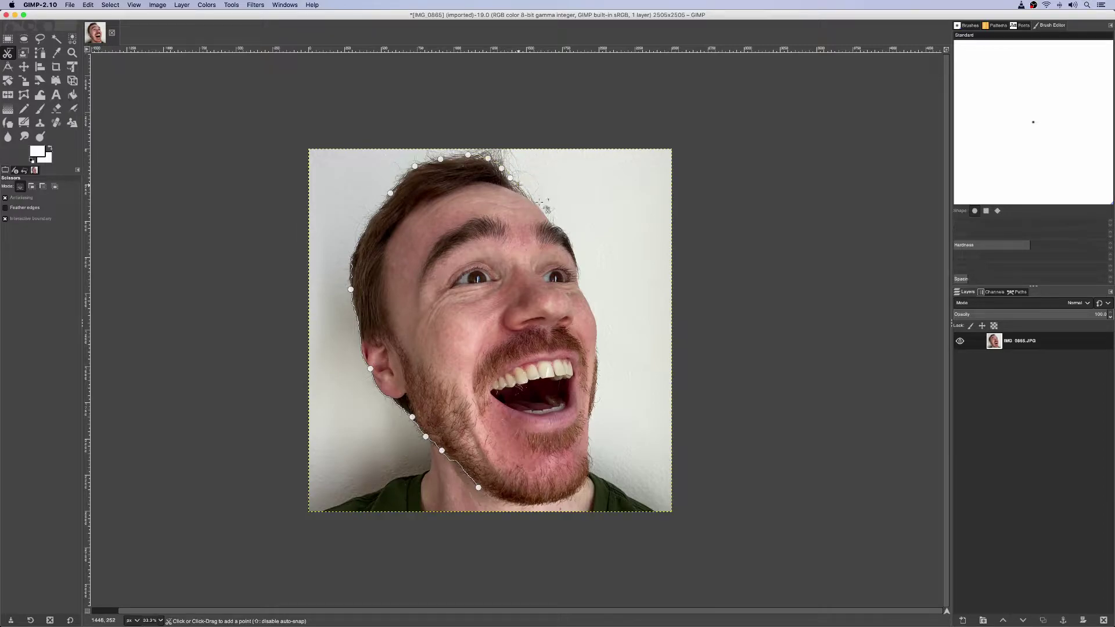
- Extend the outline down the forehead and cheek to beside the mouth, undoing the last point and replacing it with more closely spaced points
left_click(592, 309)
left_click(596, 349)
left_click(596, 402)
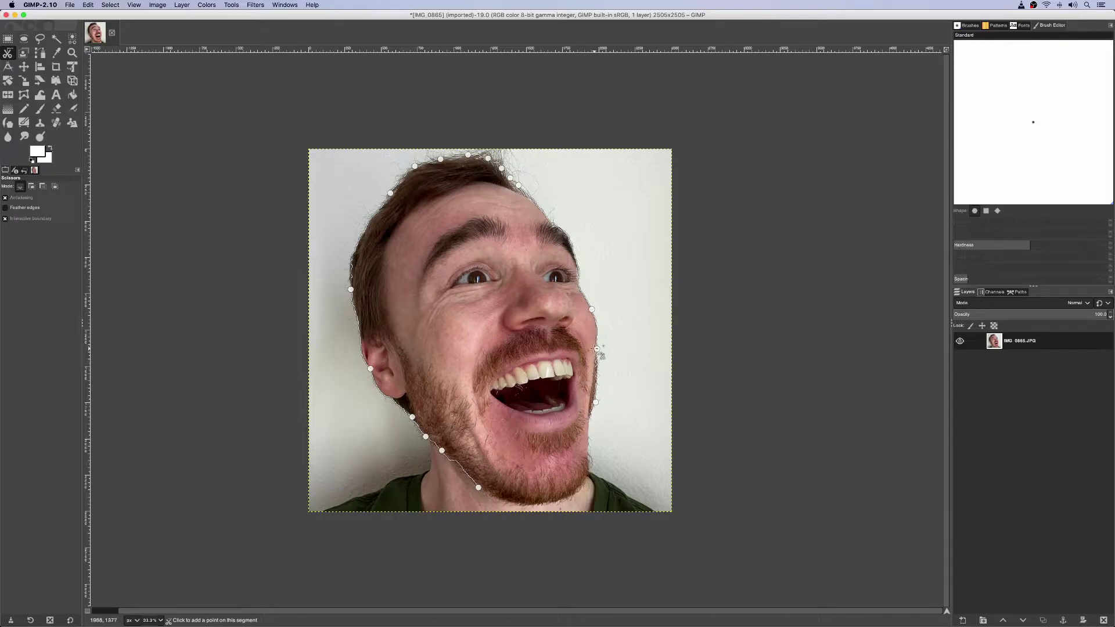
key("ctrl")
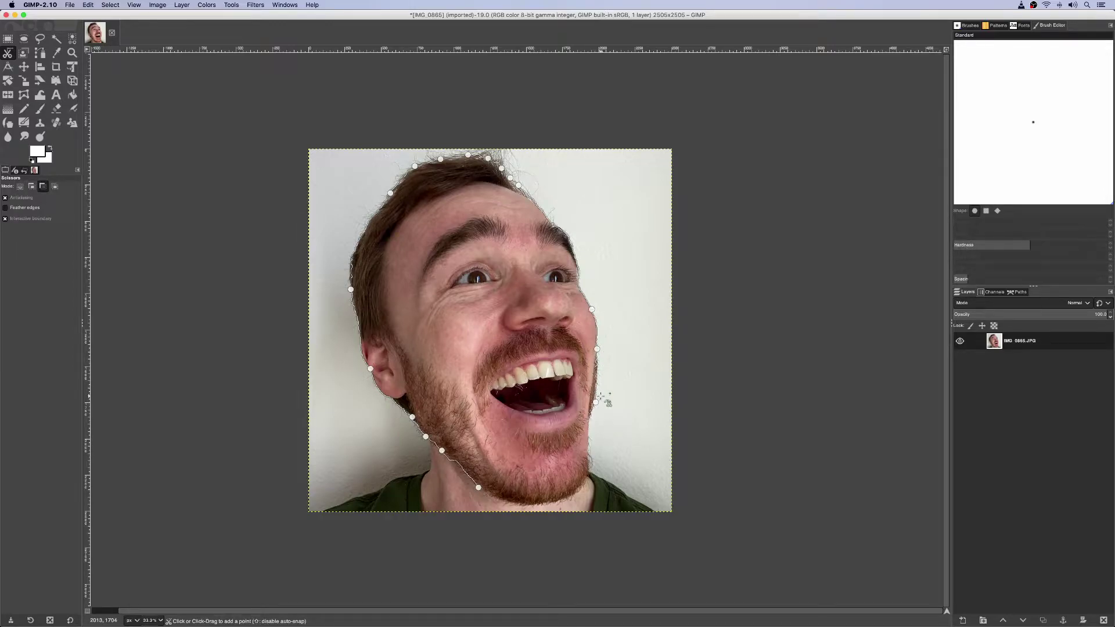
key("ctrl+z")
left_click(598, 366)
left_click(601, 379)
left_click(596, 397)
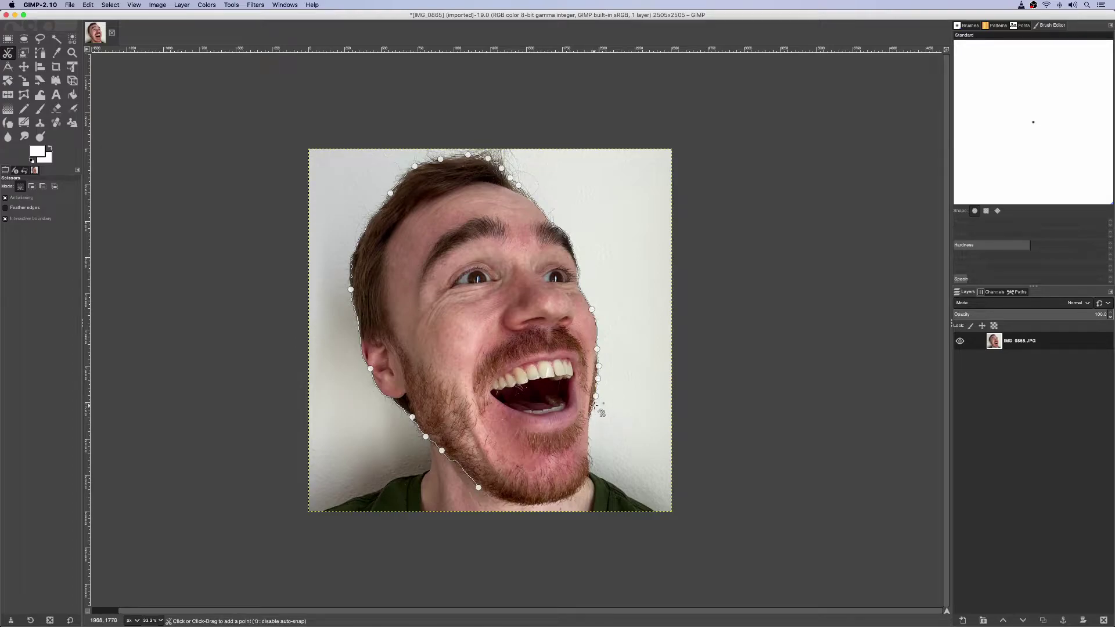
- Trace the outline with closely spaced points down the edge of the beard to the underside of the chin
left_click(594, 405)
left_click(598, 419)
left_click(597, 430)
left_click(589, 445)
left_click(590, 468)
left_click(579, 494)
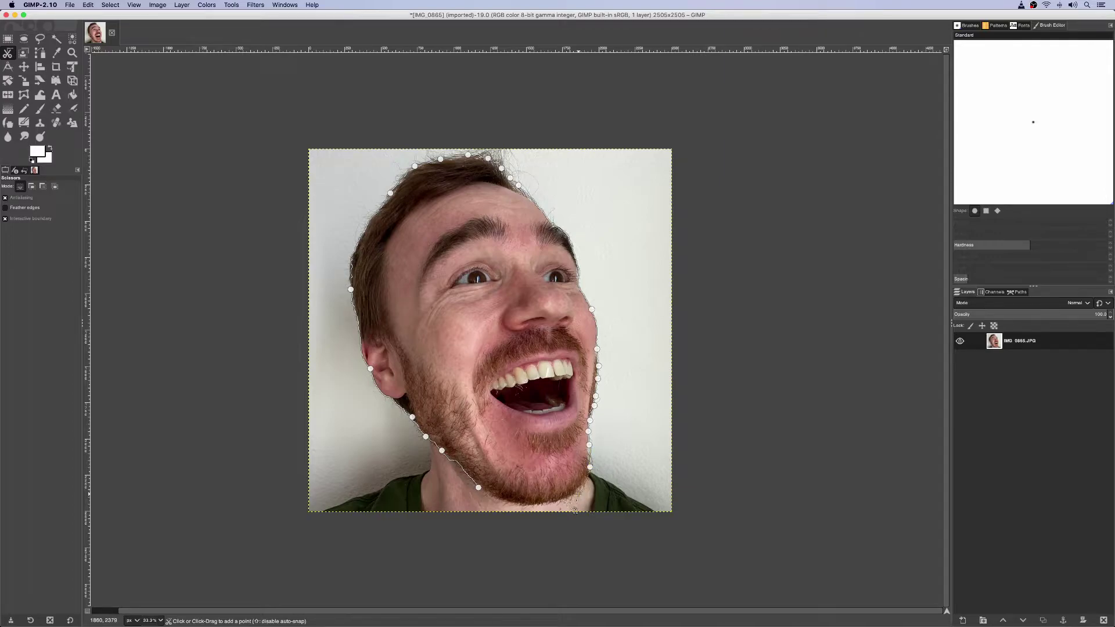
- Close the outline under the chin at its first point and convert it to a selection
left_click(506, 503)
left_click(478, 487)
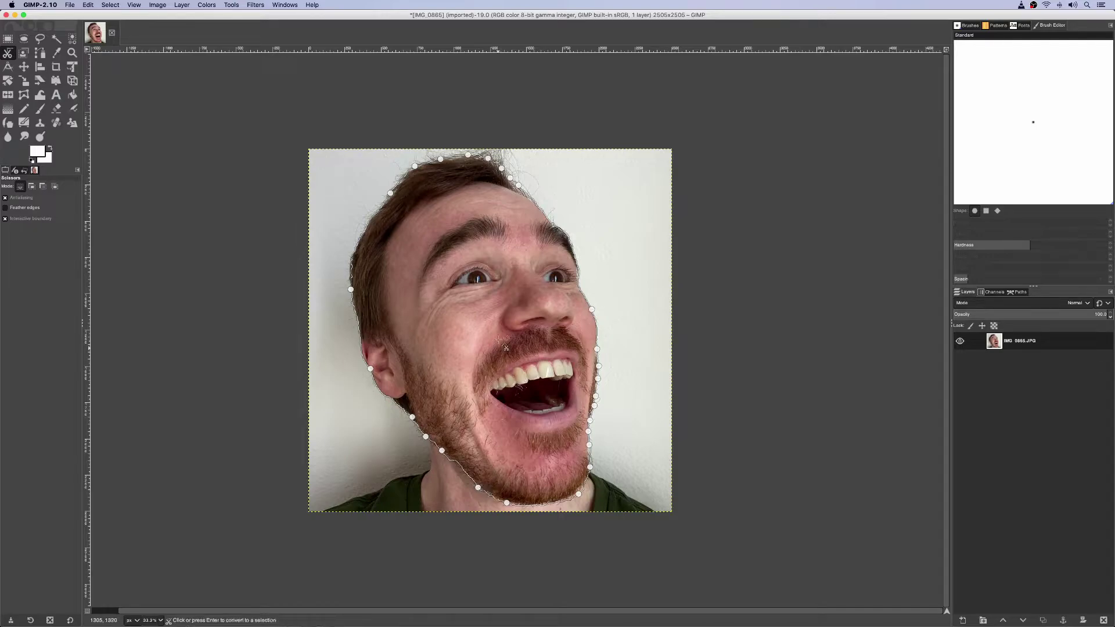
left_click(478, 314)
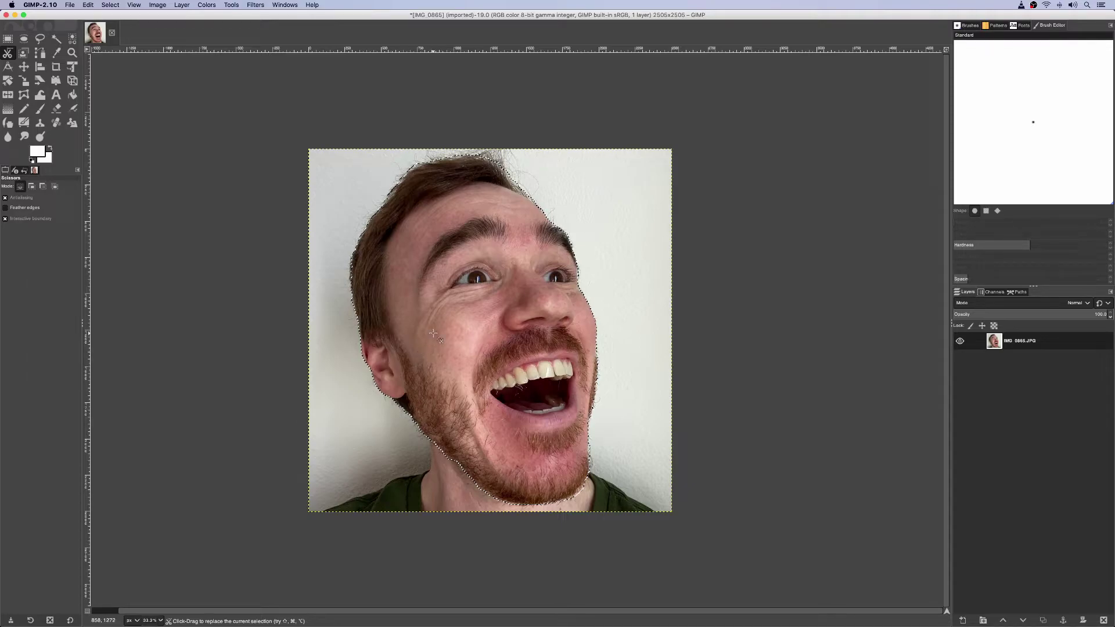
- Copy the selected head, paste it, and turn the floating selection into a new layer
right_click(447, 302)
mouse_move(477, 324)
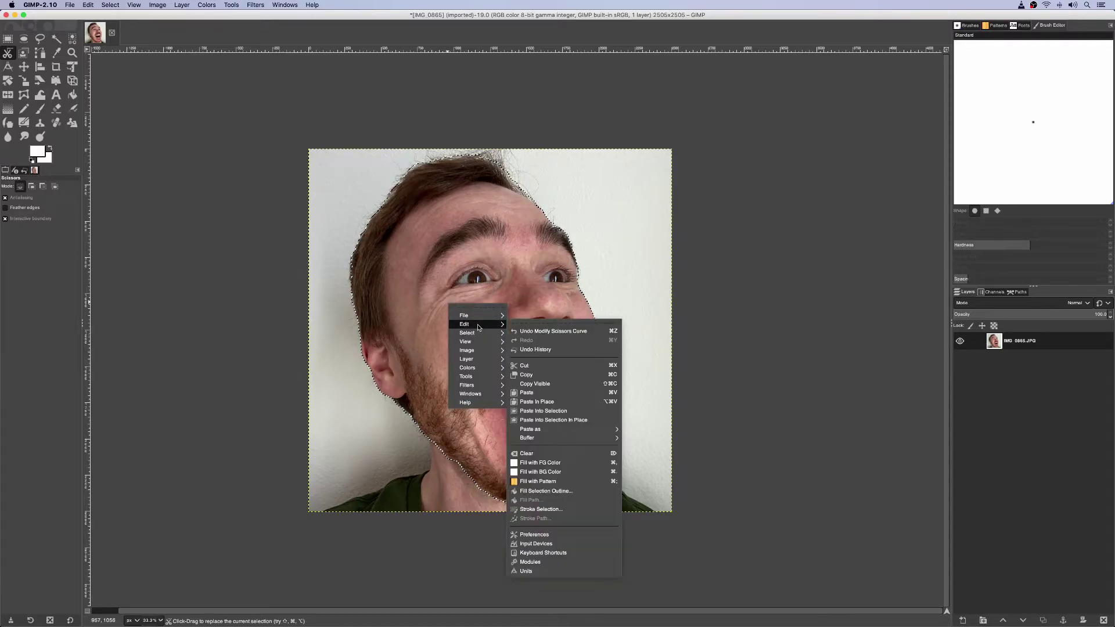
left_click(527, 375)
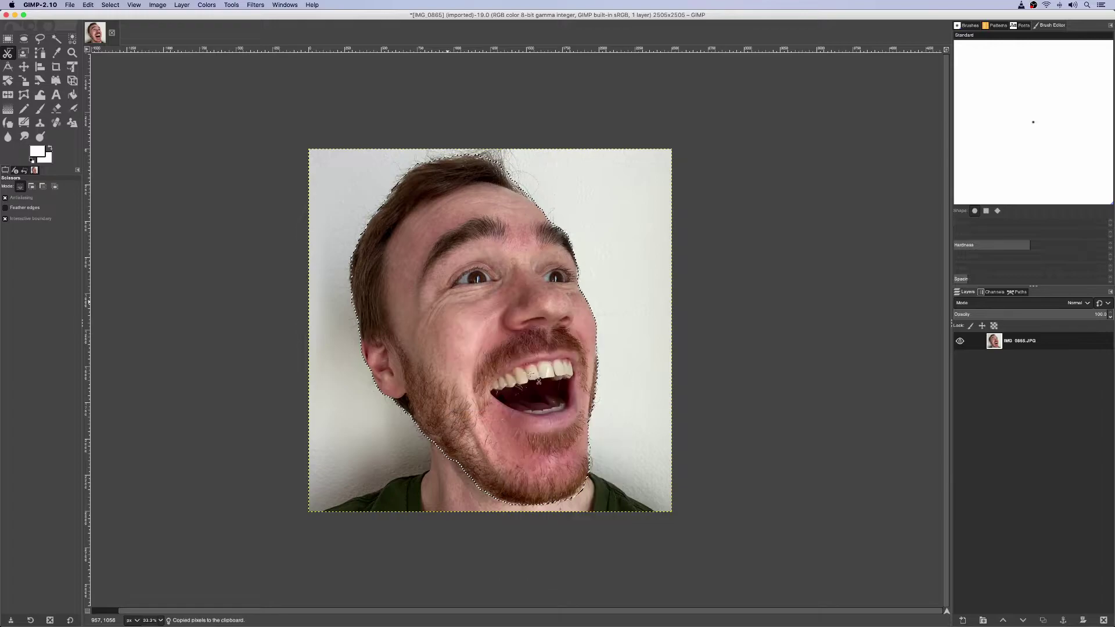
right_click(491, 306)
mouse_move(532, 326)
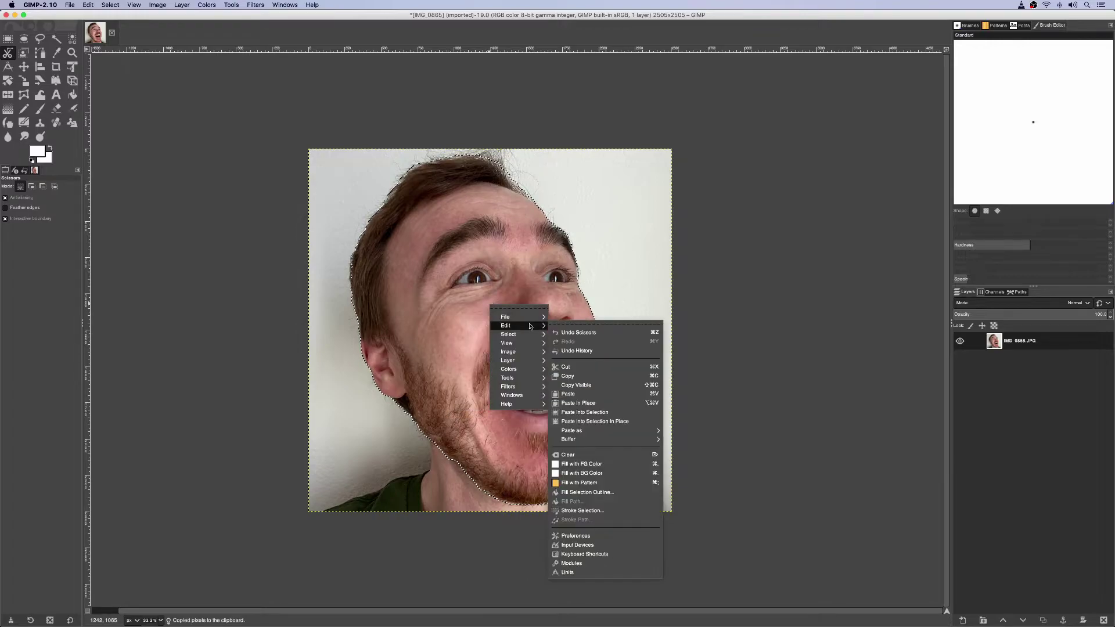
left_click(569, 394)
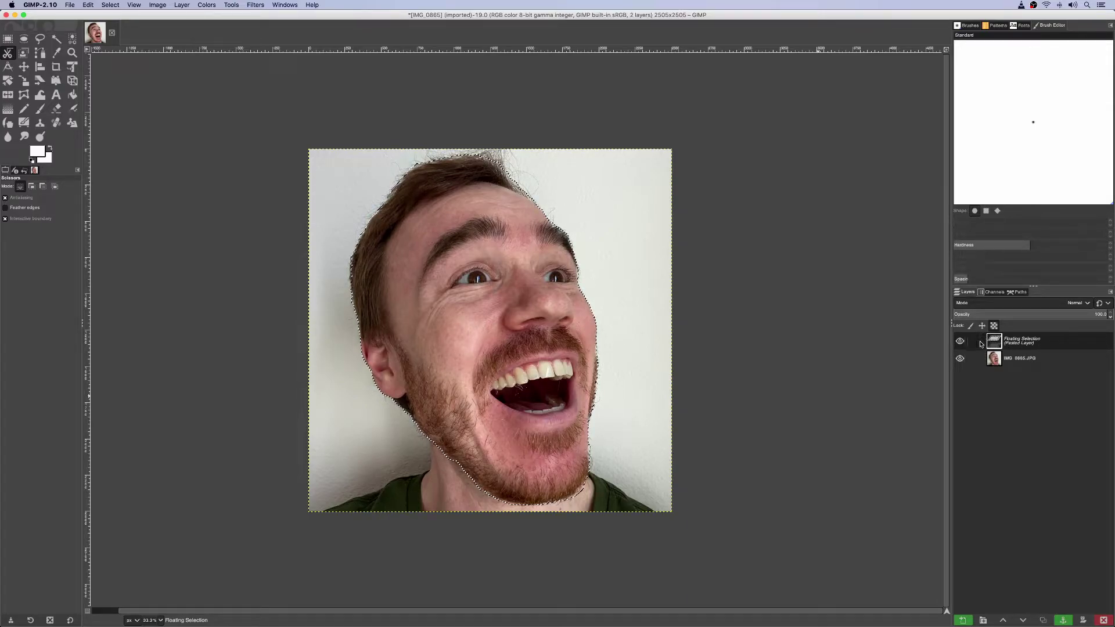
right_click(1045, 346)
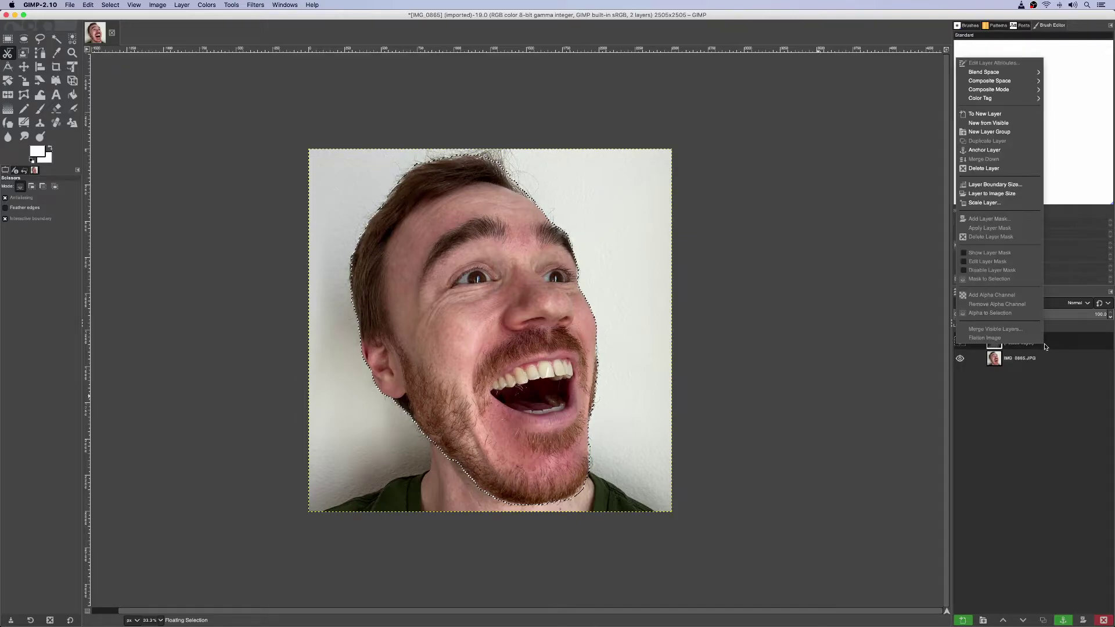
left_click(990, 115)
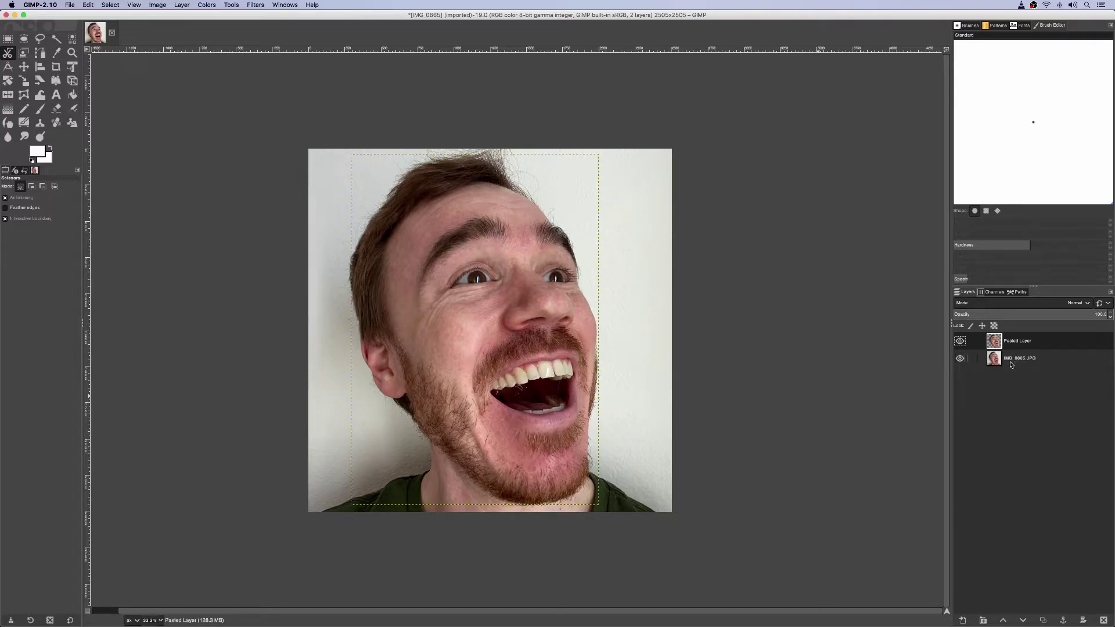
- Delete the original IMG_0865.JPG layer so only the cut-out head layer is kept
left_click(1019, 364)
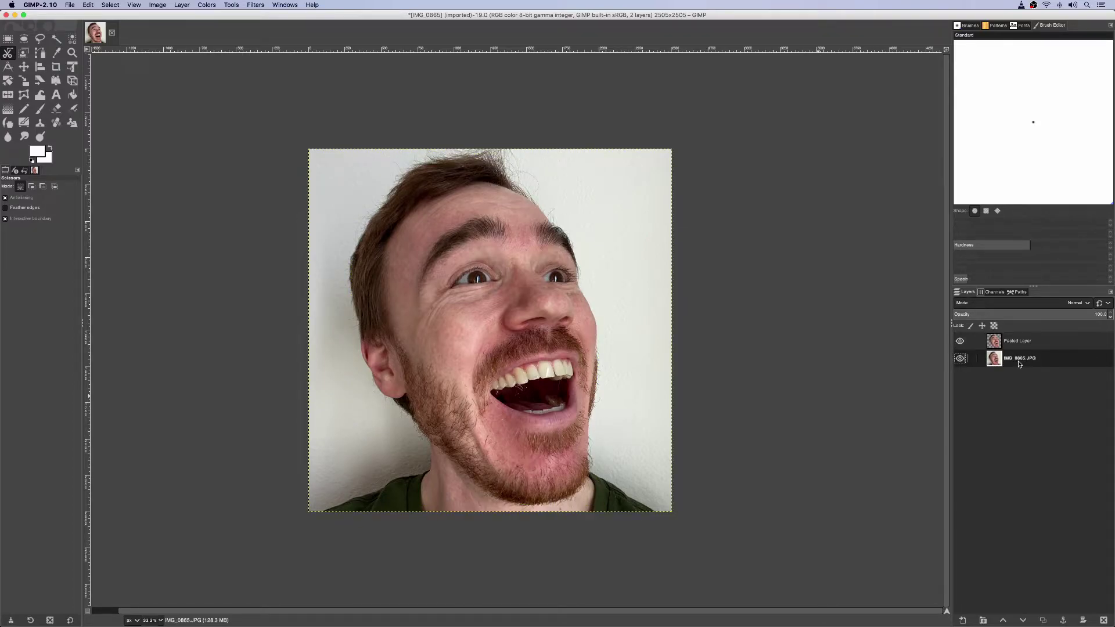
right_click(1019, 364)
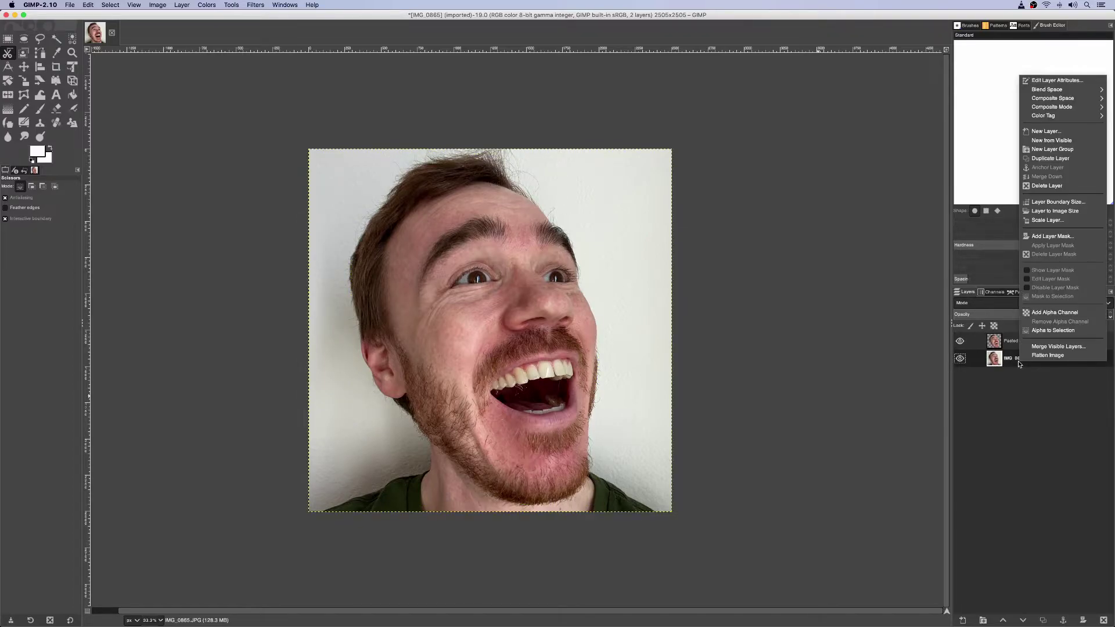
left_click(1049, 192)
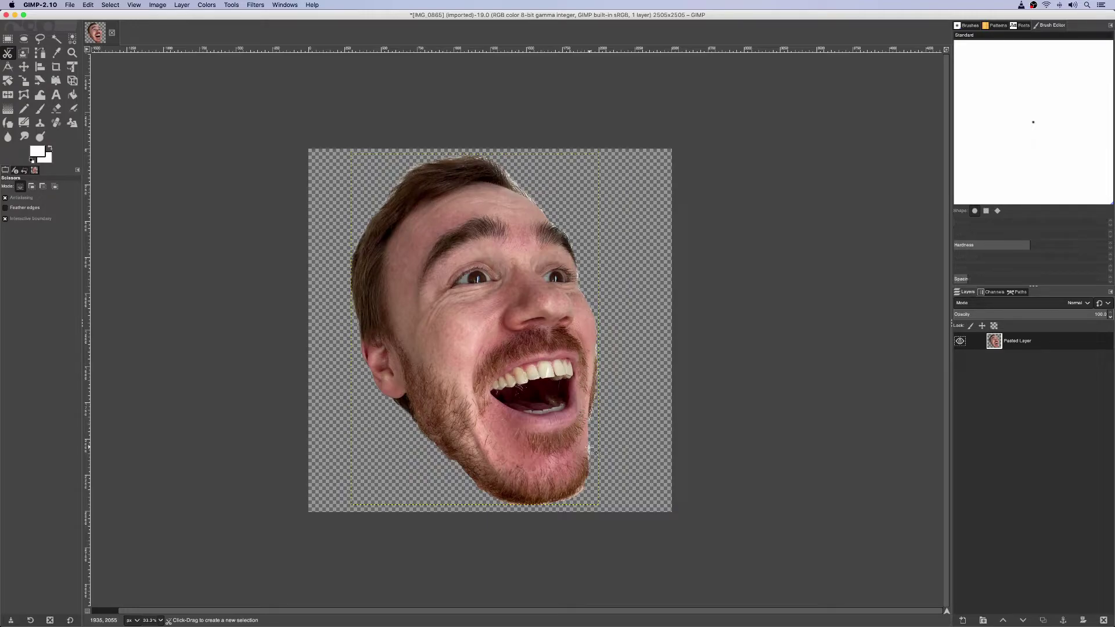
- Erase leftover background along the edge of the cut-out beside the chin with the Eraser
left_click(57, 110)
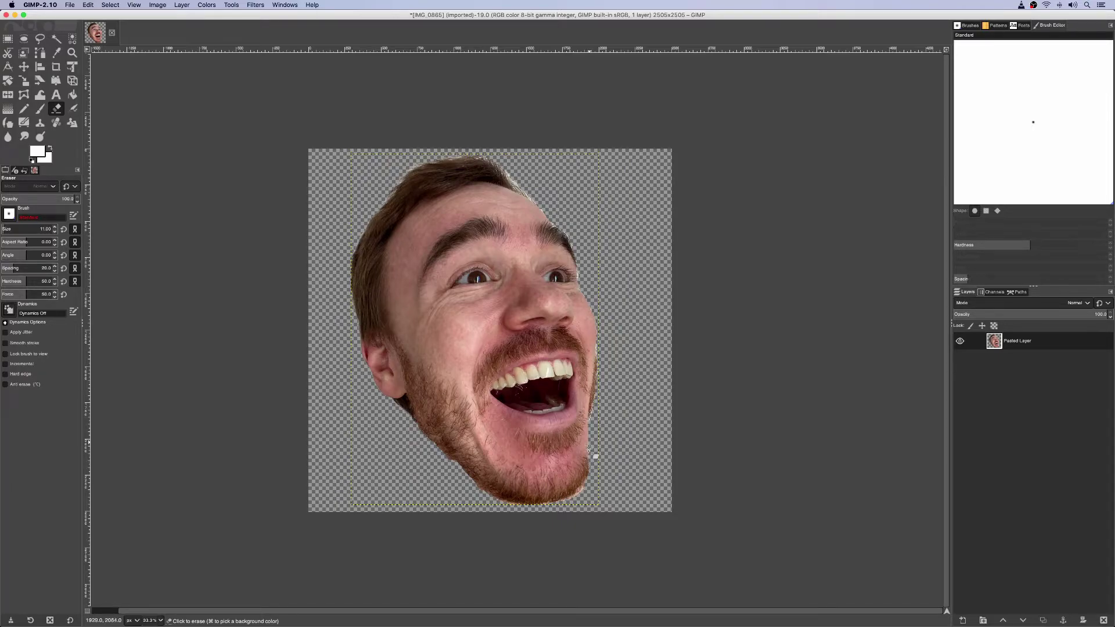
left_click(589, 454)
- Export the cut-out head as IMG_0865.PNG to the emotes folder with the default PNG options
left_click(70, 5)
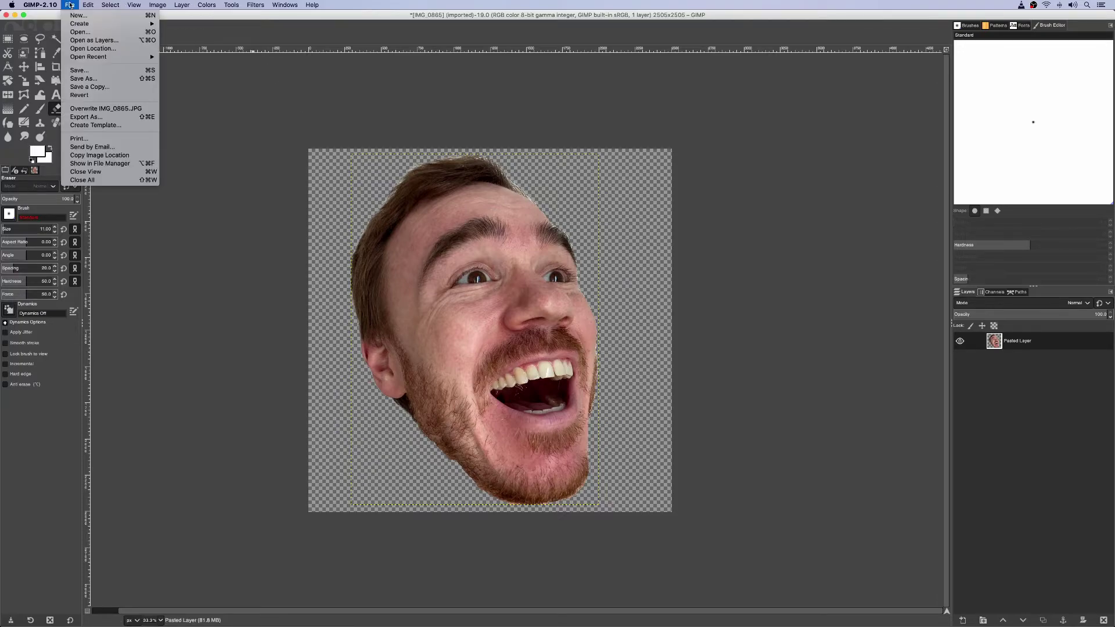
left_click(94, 118)
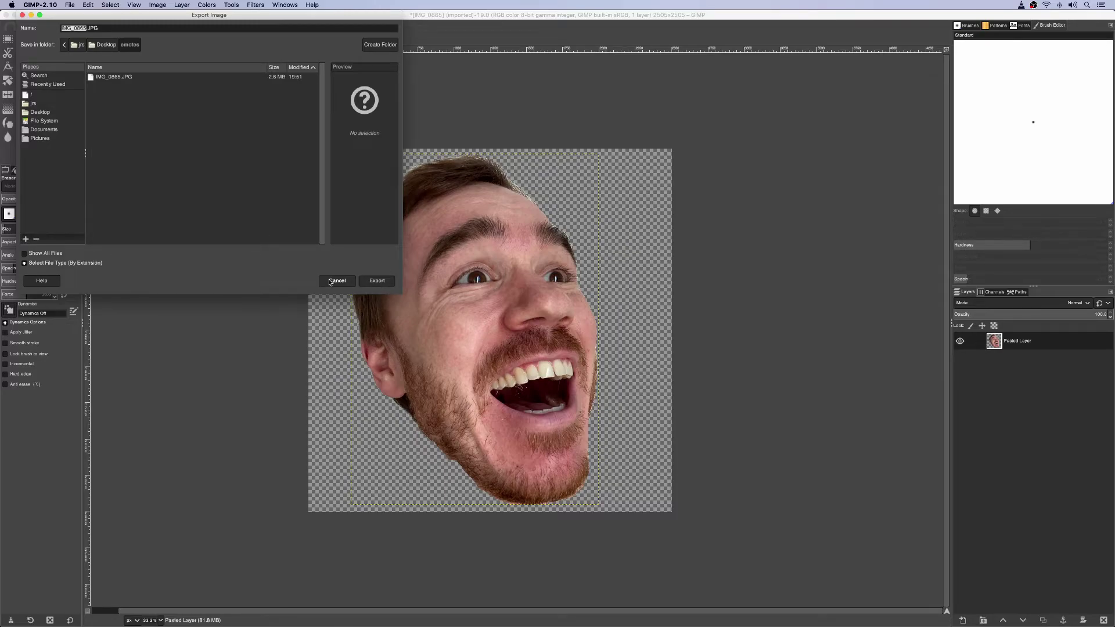
left_click(100, 28)
double_click(94, 28)
type("PNG")
left_click_drag(87, 28, 112, 97)
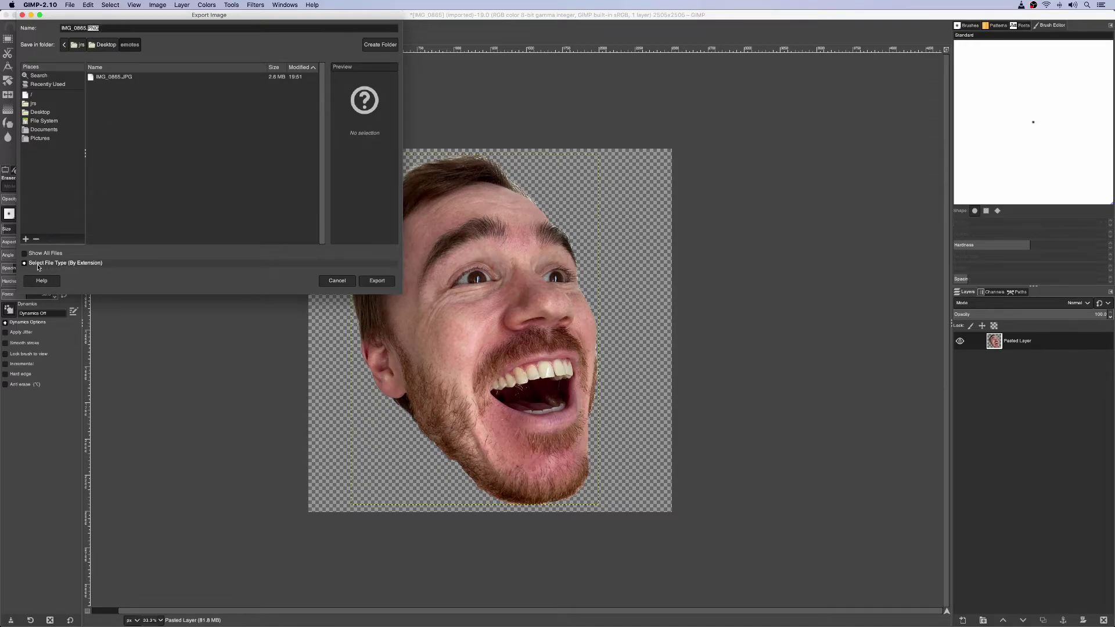
left_click(385, 284)
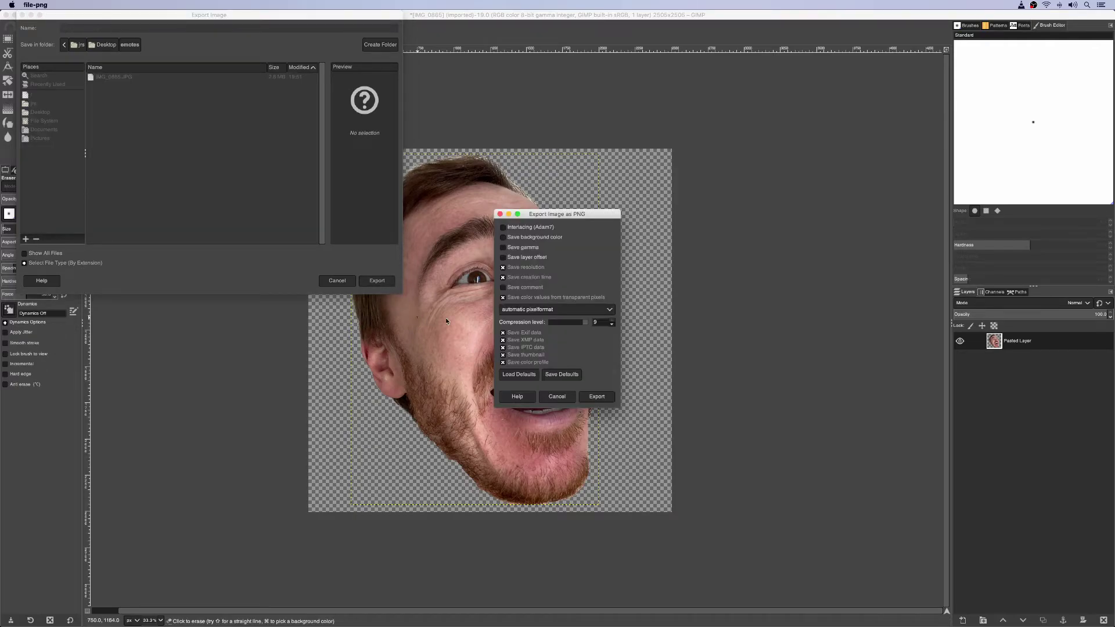
left_click(597, 397)
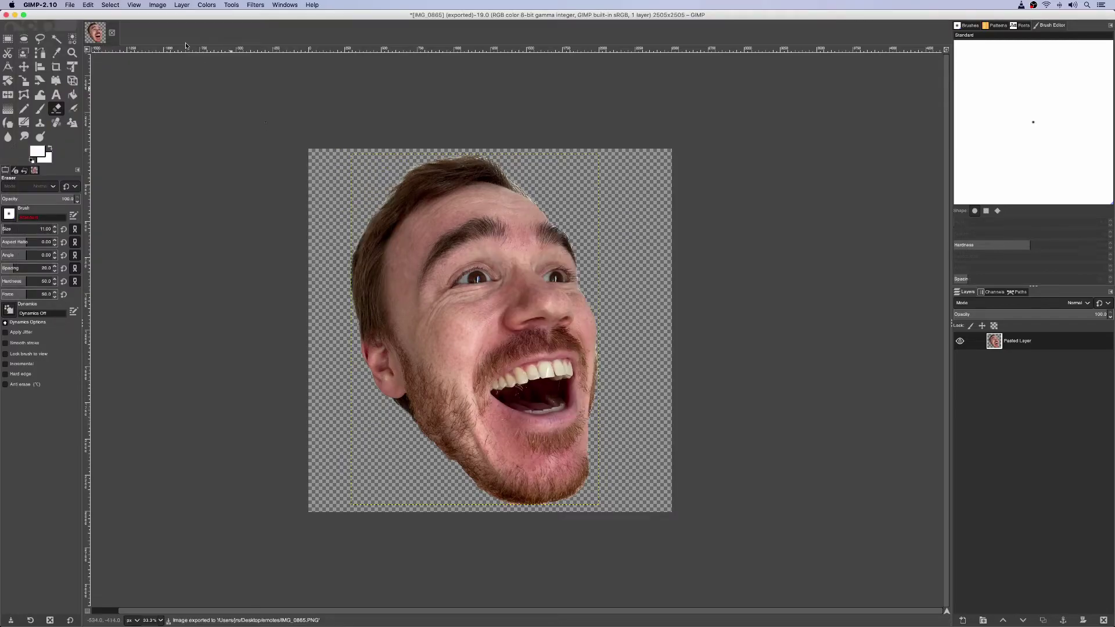
- Scale the cut-out head image down to 112 x 112 pixels
left_click(156, 5)
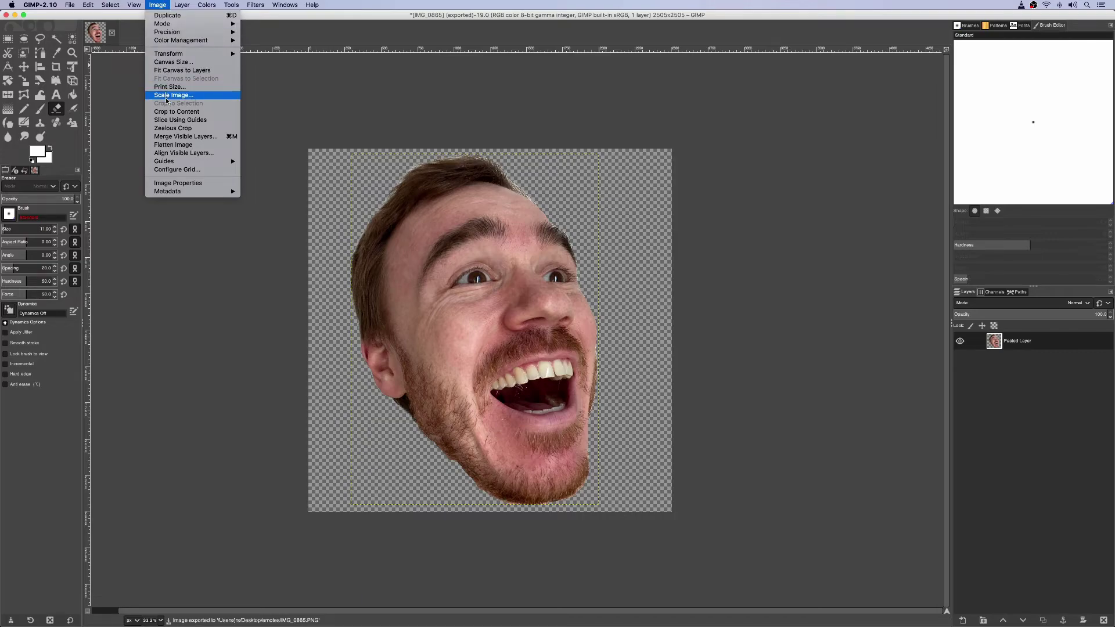
left_click(168, 96)
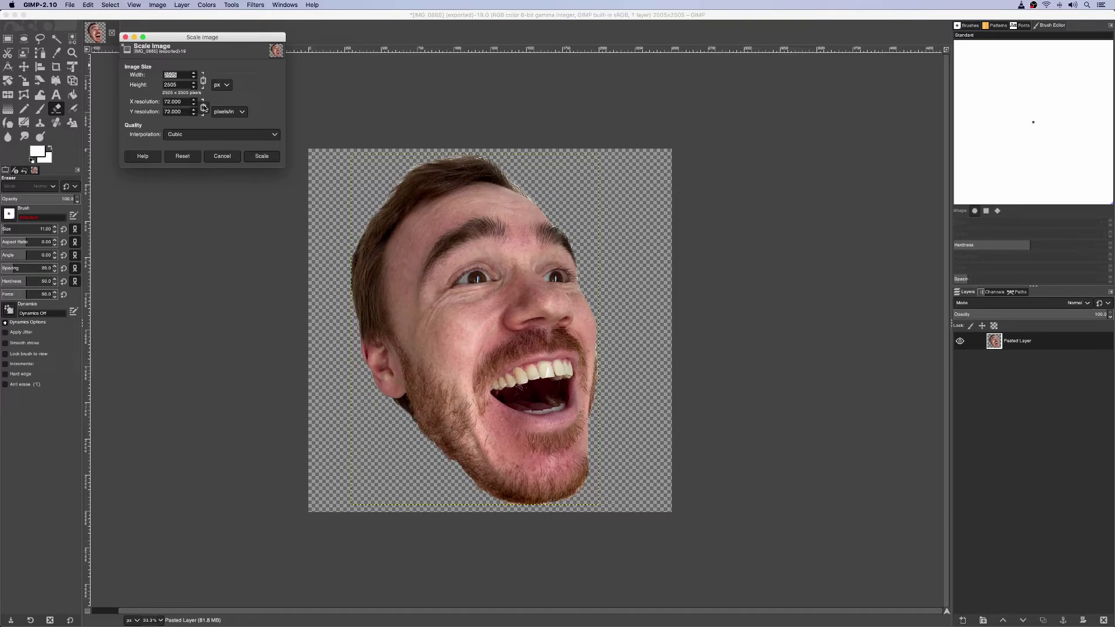
type("11")
left_click(180, 83)
left_click(266, 159)
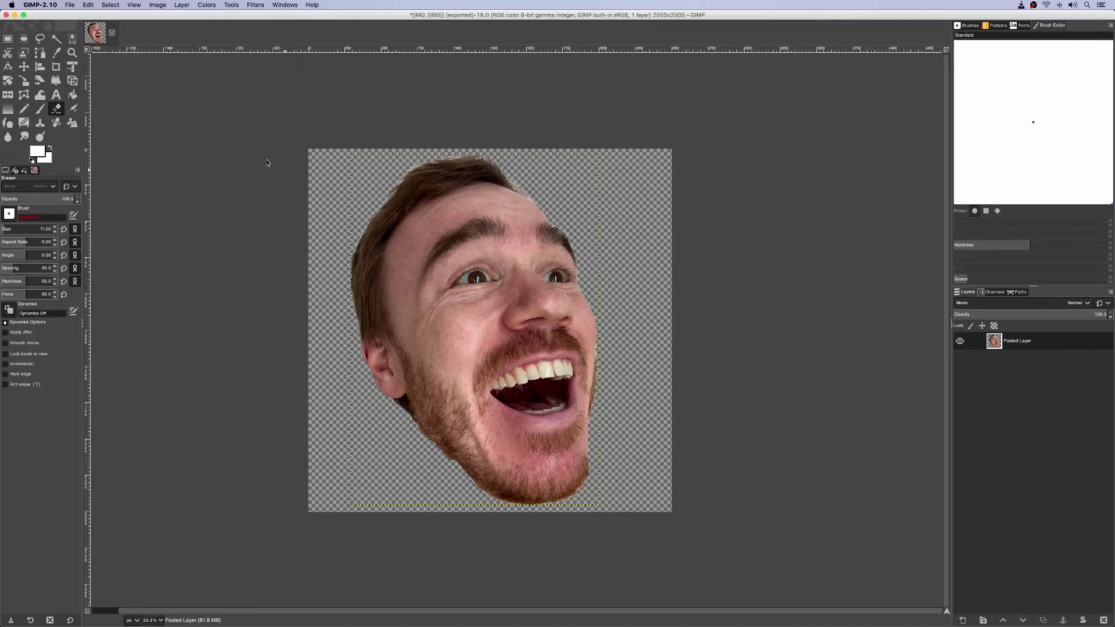
- Export the scaled image as lul-112.PNG to the emotes folder with the default PNG options
left_click(65, 6)
left_click(168, 133)
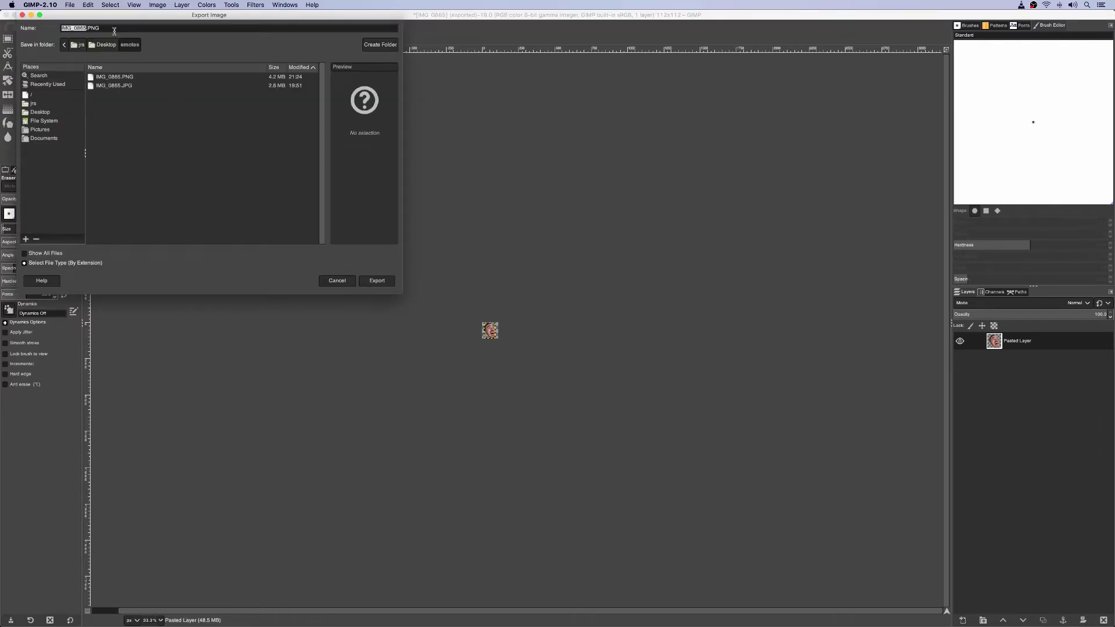
type("lul")
type("w")
type("112")
left_click(381, 280)
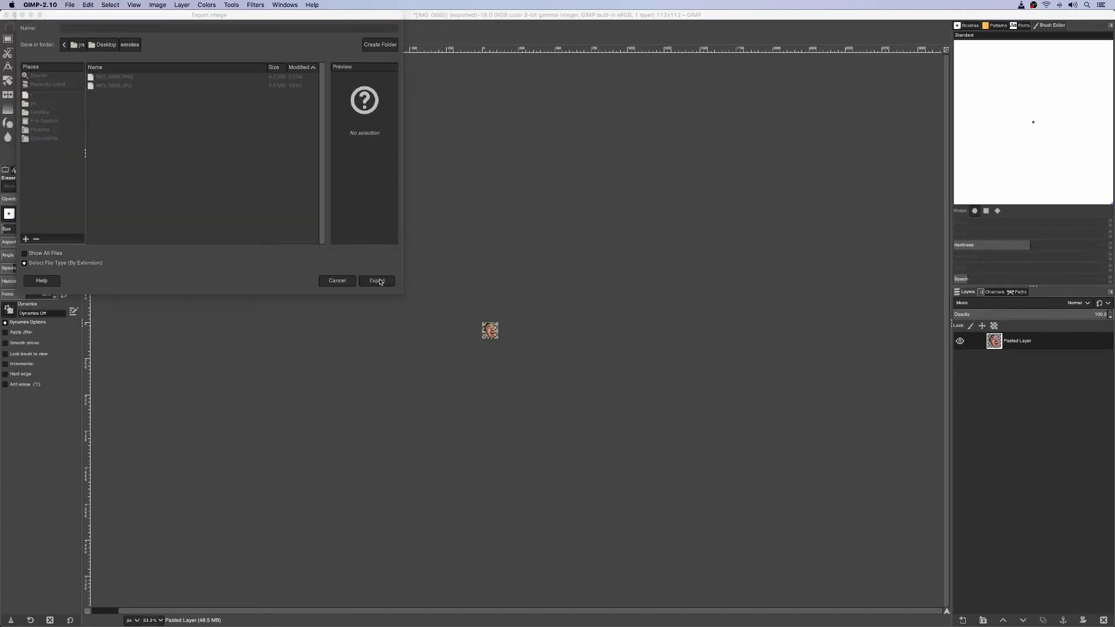
left_click(597, 396)
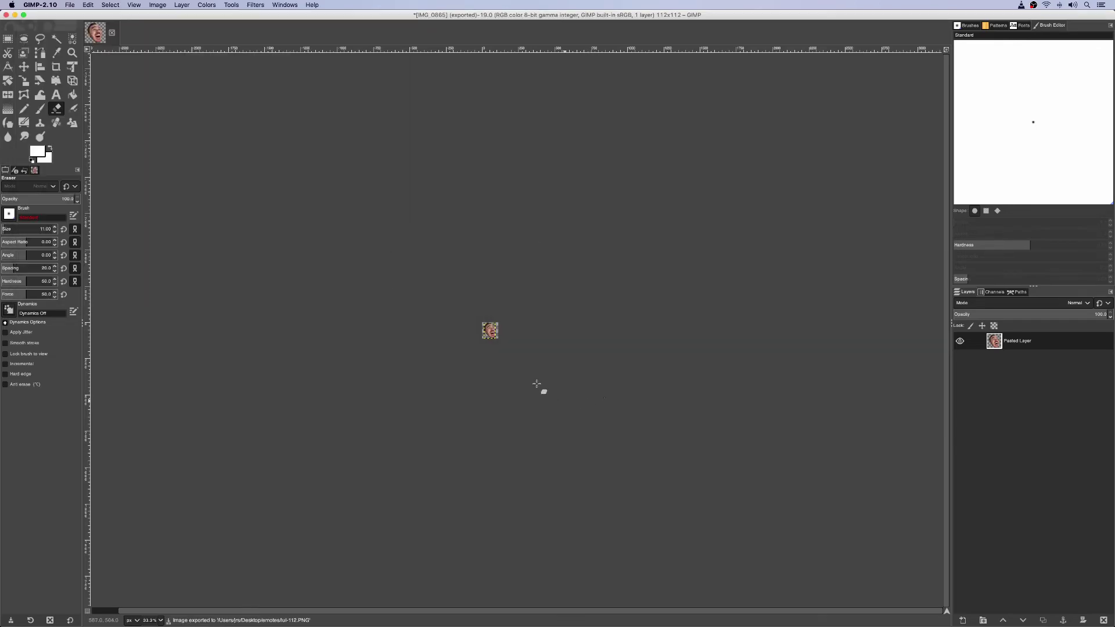
- Scale the image down to 56 x 56 pixels
left_click(162, 4)
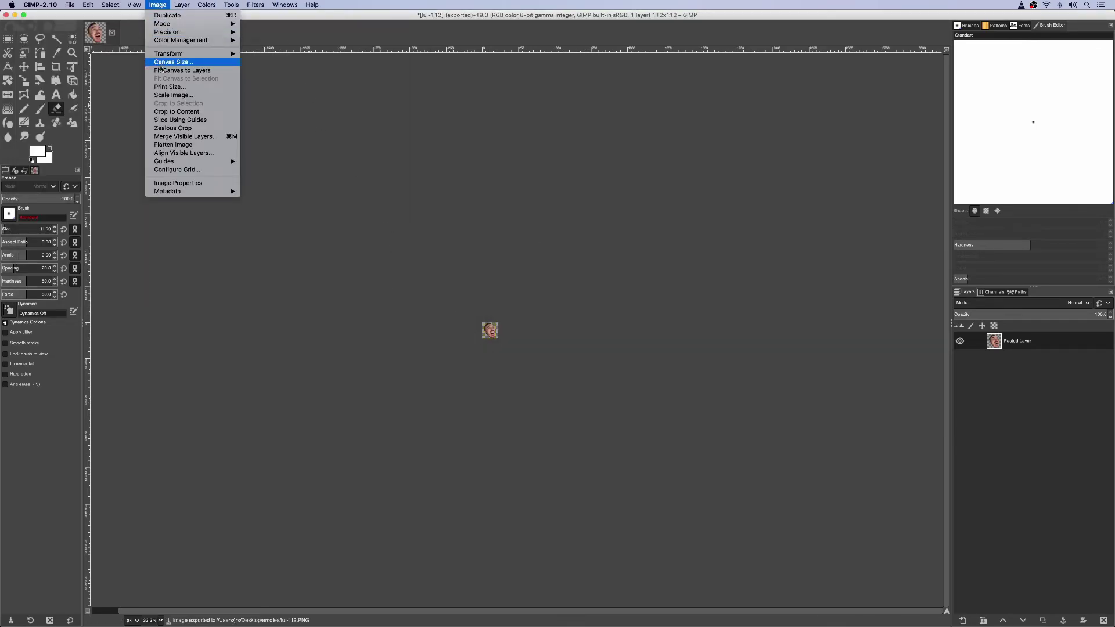
left_click(167, 95)
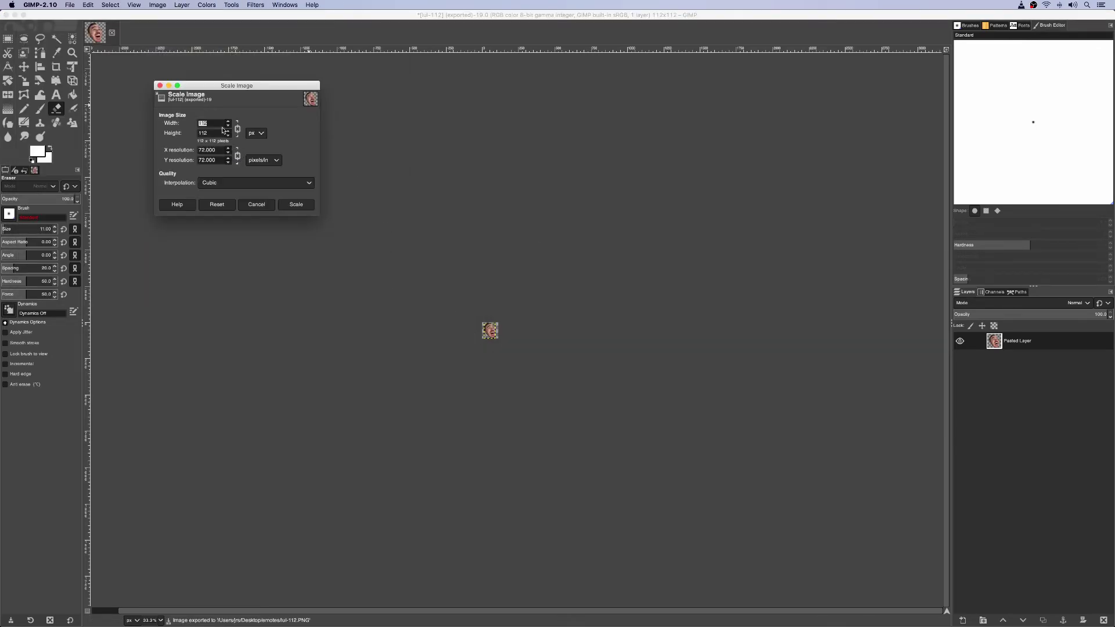
type("56")
left_click(221, 132)
left_click(296, 204)
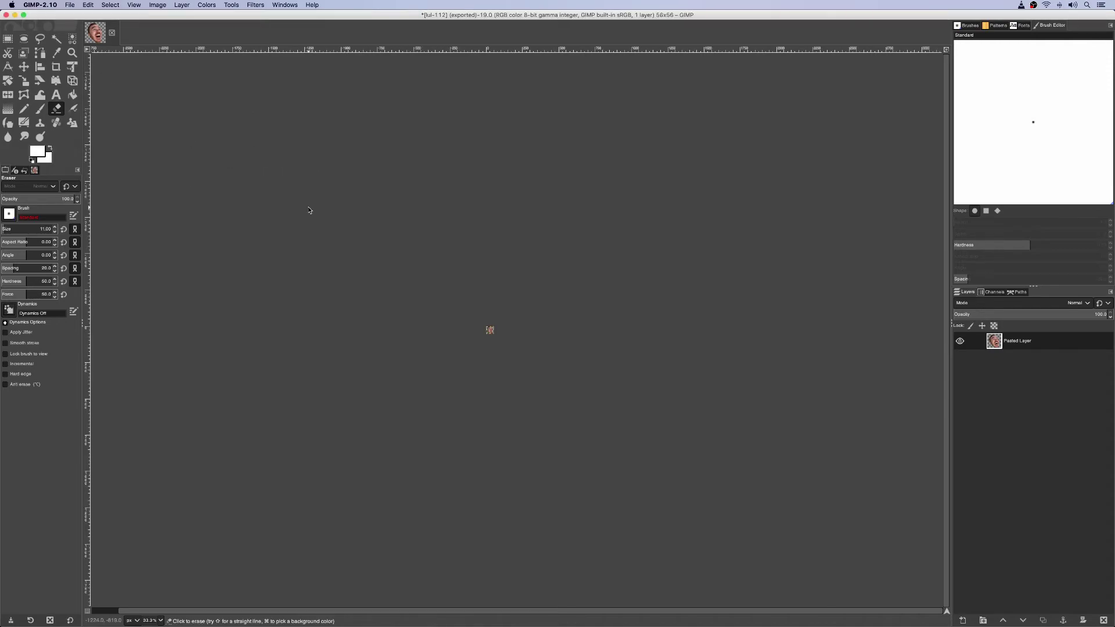
- Export the image as lul-56.PNG to the emotes folder with the default PNG options
left_click(71, 5)
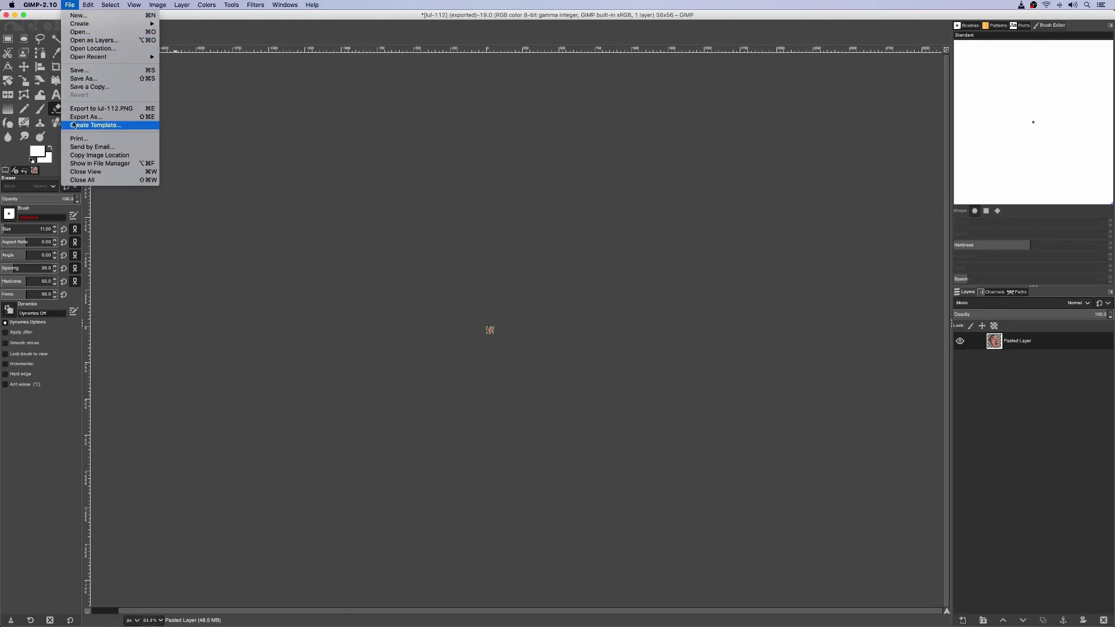
left_click(86, 113)
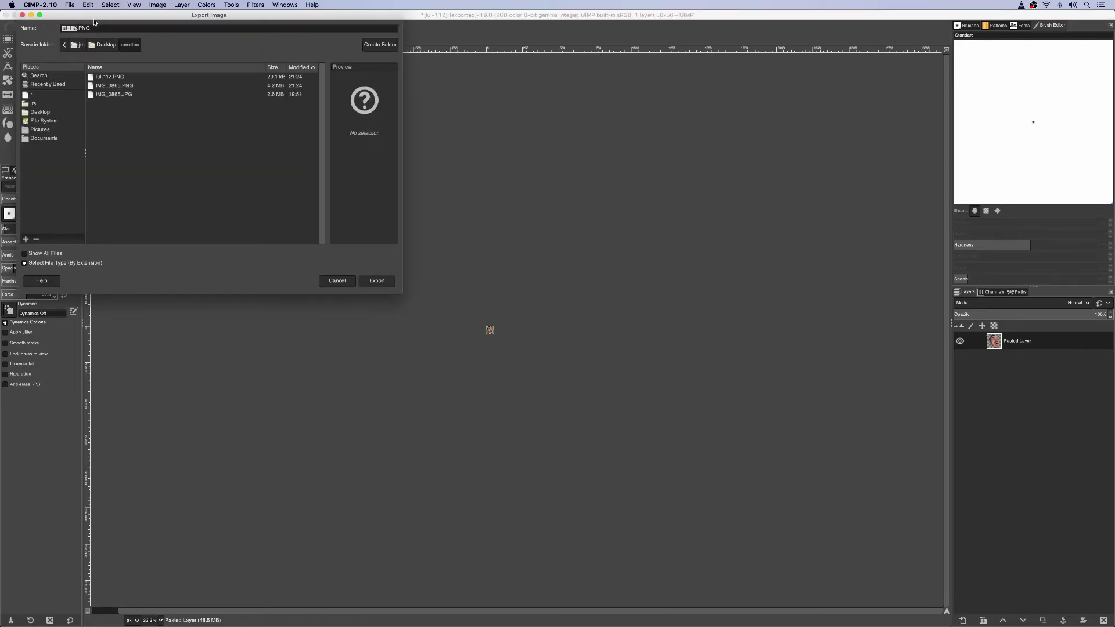
left_click(72, 28)
double_click(72, 28)
type("56")
left_click(392, 282)
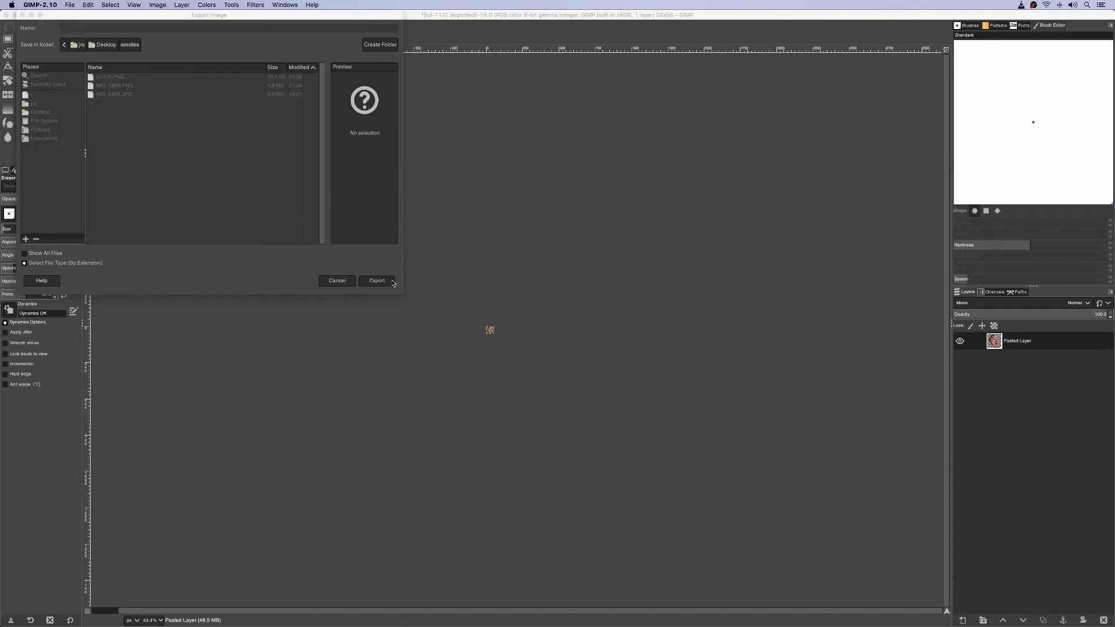
left_click(596, 396)
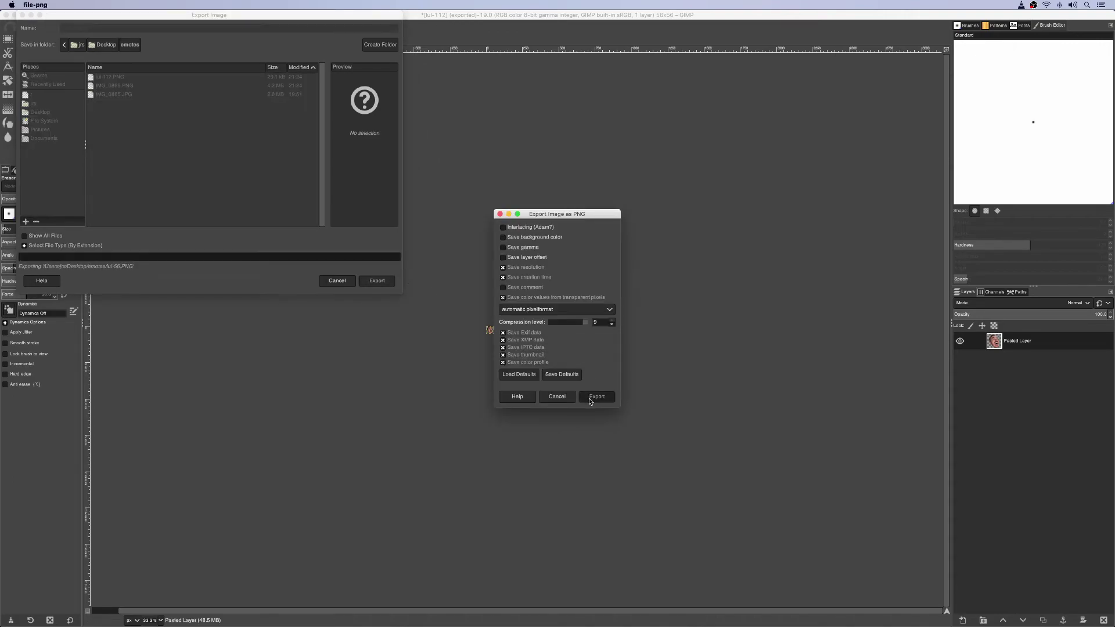
- Scale the image down to 28 x 28 pixels
left_click(158, 4)
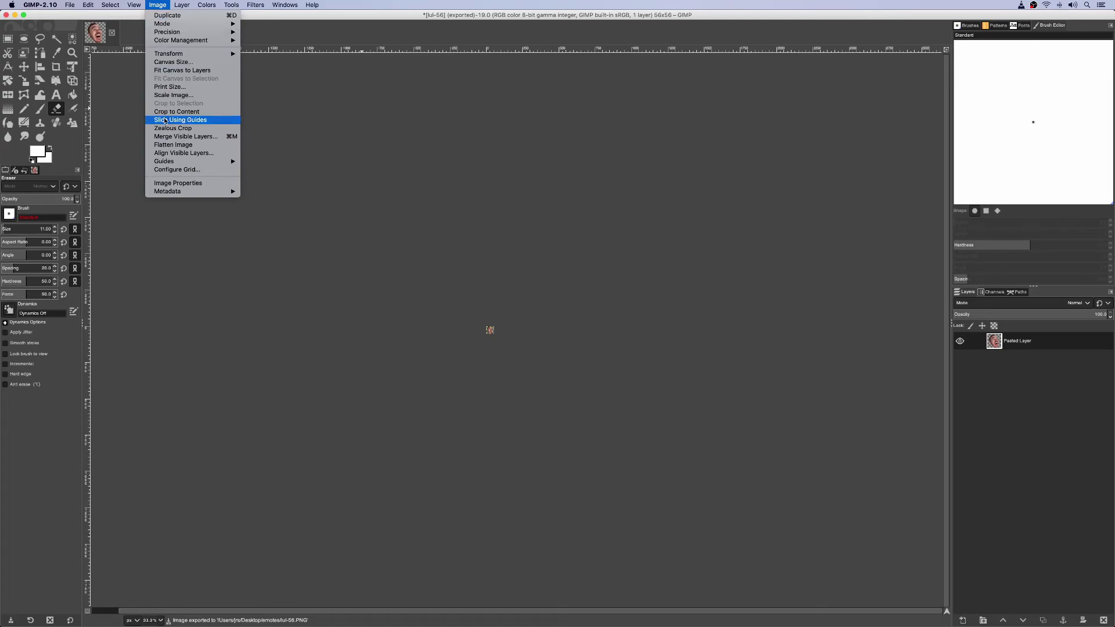
left_click(210, 95)
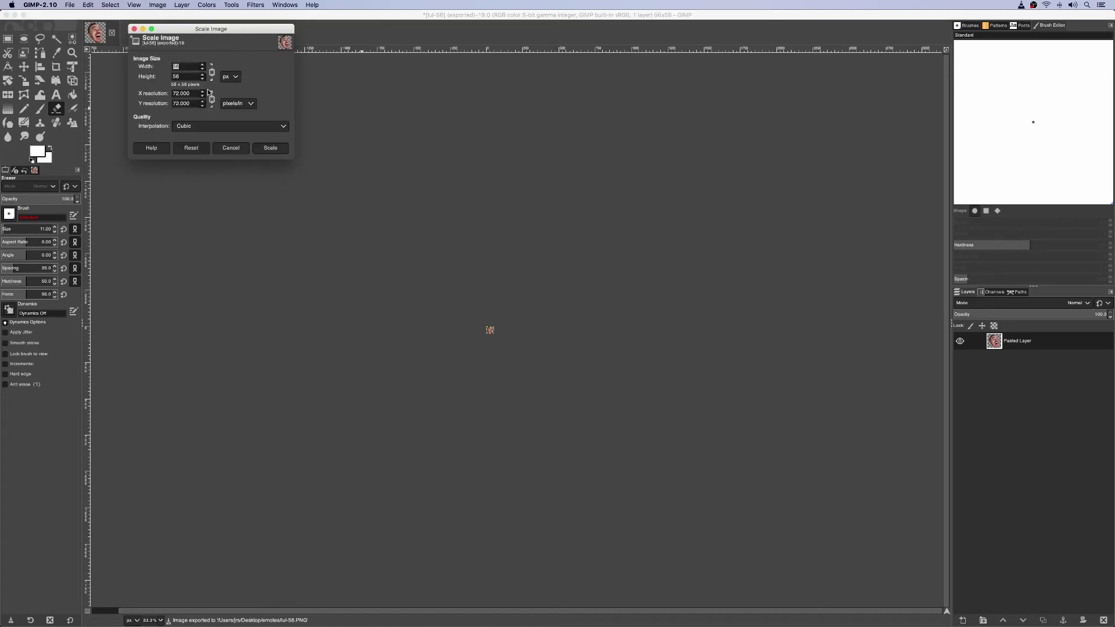
key("Tab")
left_click(270, 148)
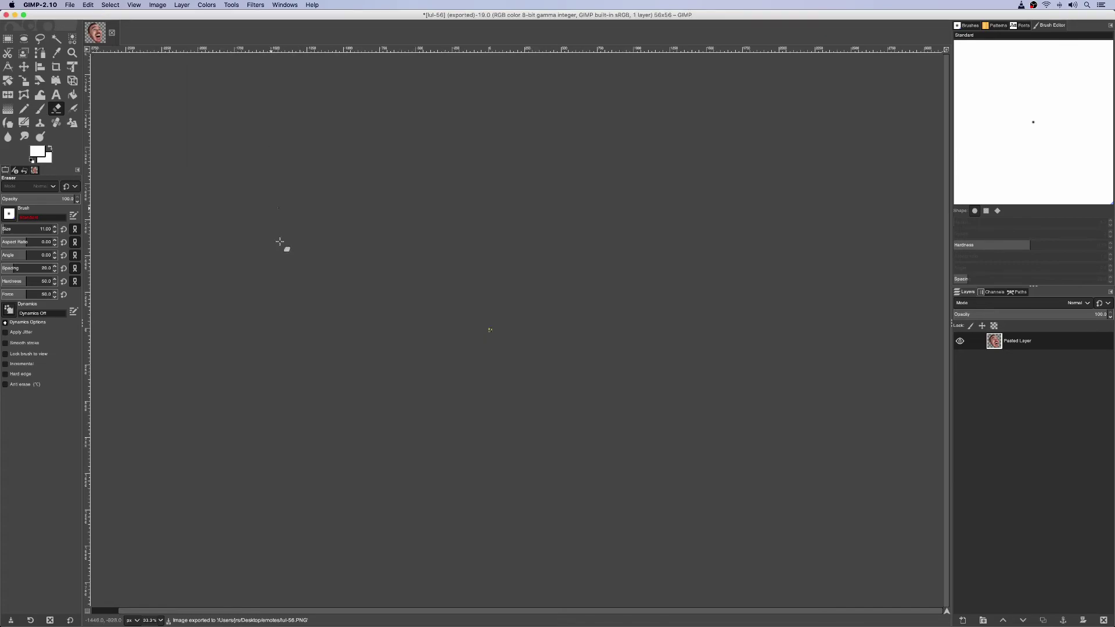
- Export the image as lul-28.PNG to the emotes folder with the default PNG options
left_click(69, 5)
left_click(86, 116)
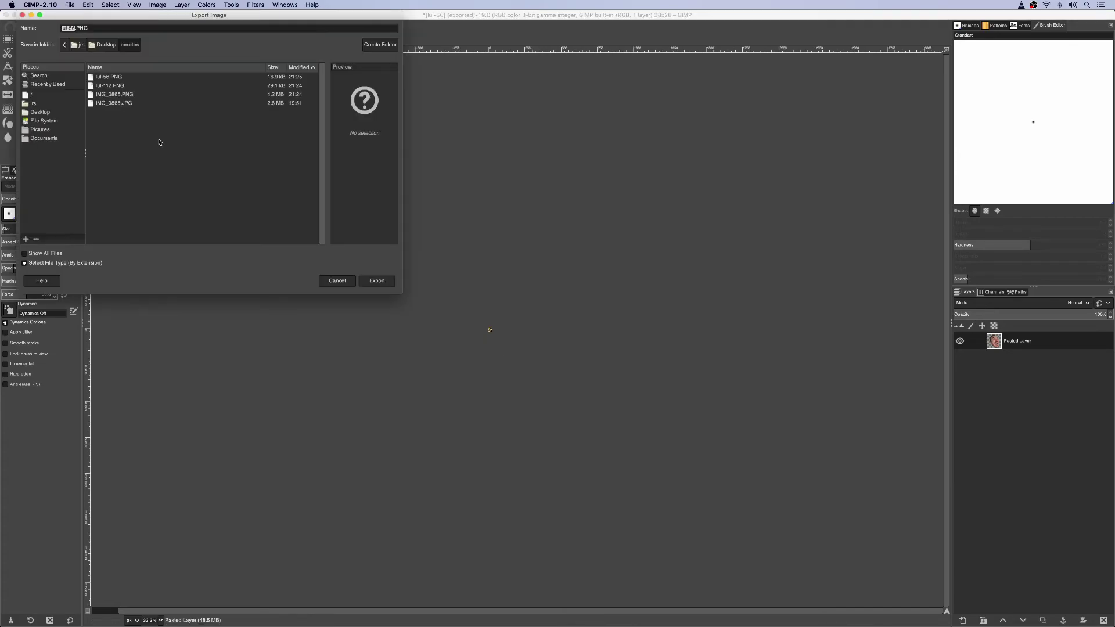
double_click(72, 29)
type("28")
left_click(380, 282)
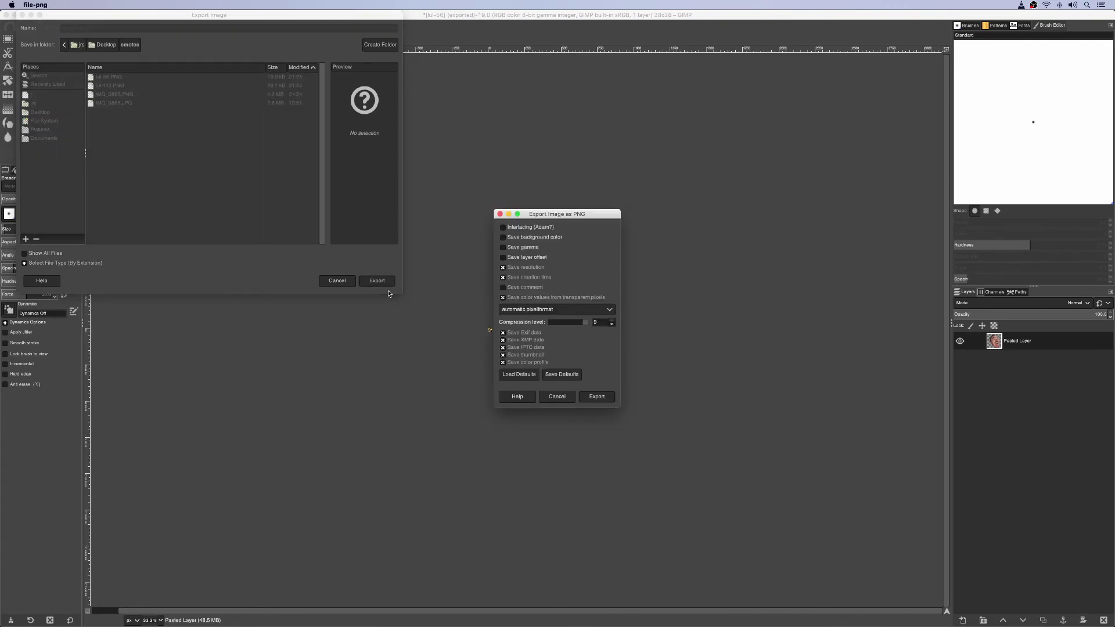
left_click(597, 399)
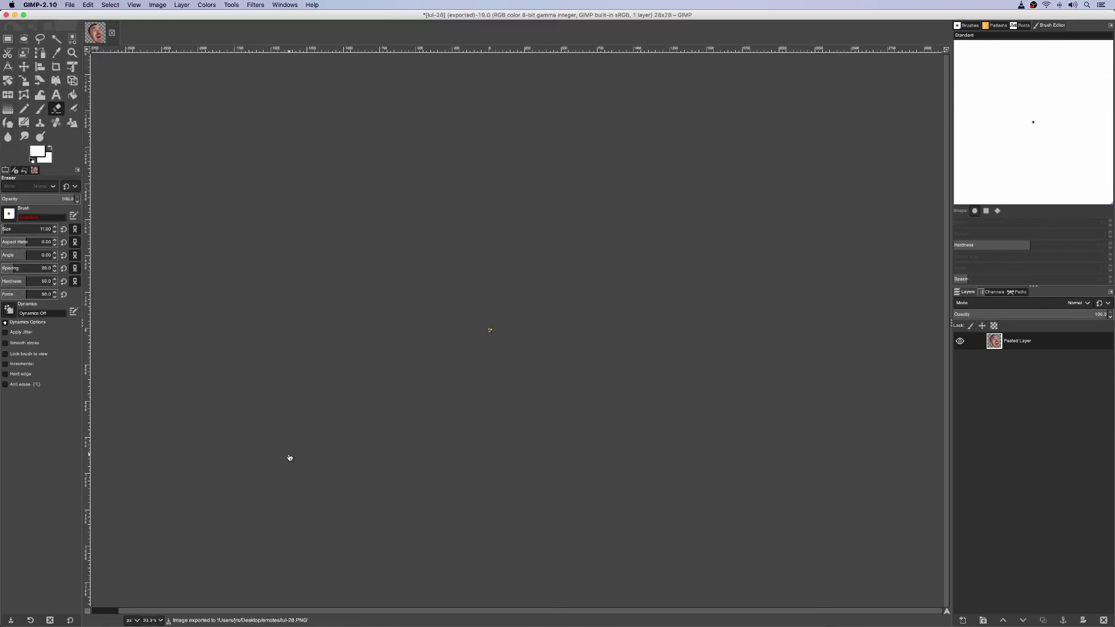
- Switch to Finder and preview lul-28.PNG, lul-56.PNG and lul-112.PNG in the emotes folder to compare the exported sizes
key("super+Tab")
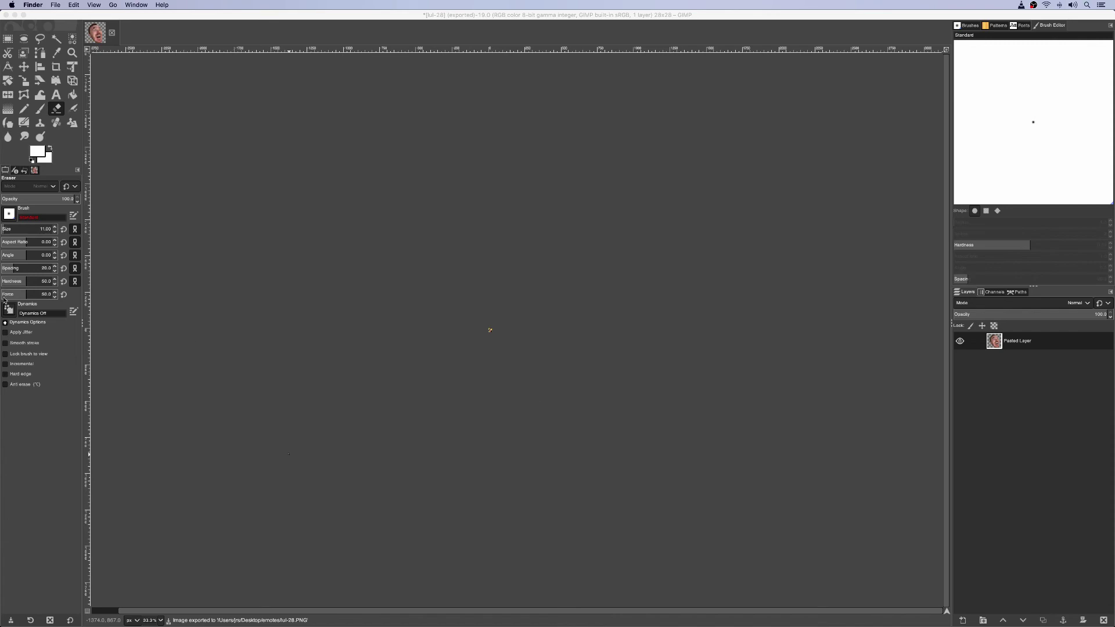
key("super+n")
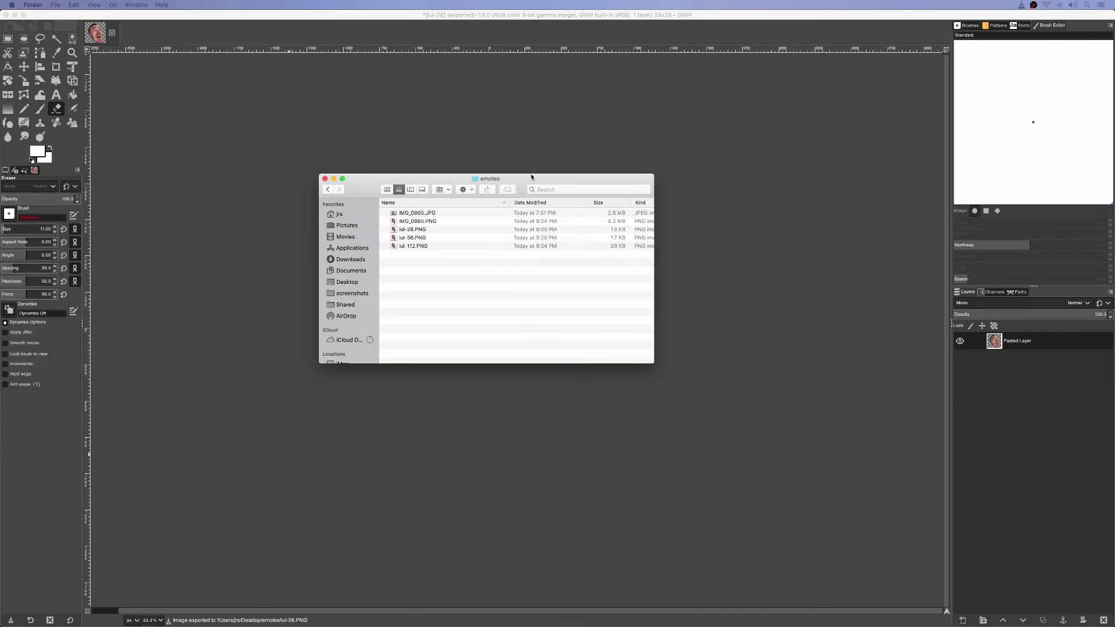
left_click(416, 231)
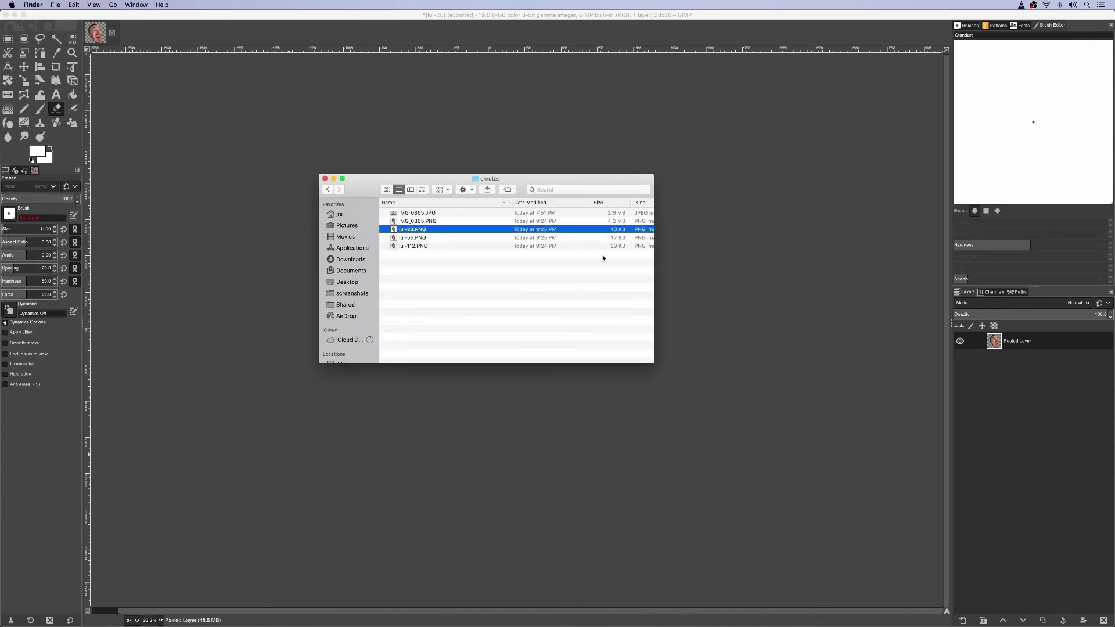
key("space")
key("Down")
key("Down")
key("Up")
key("Up")
key("Down")
key("Down")
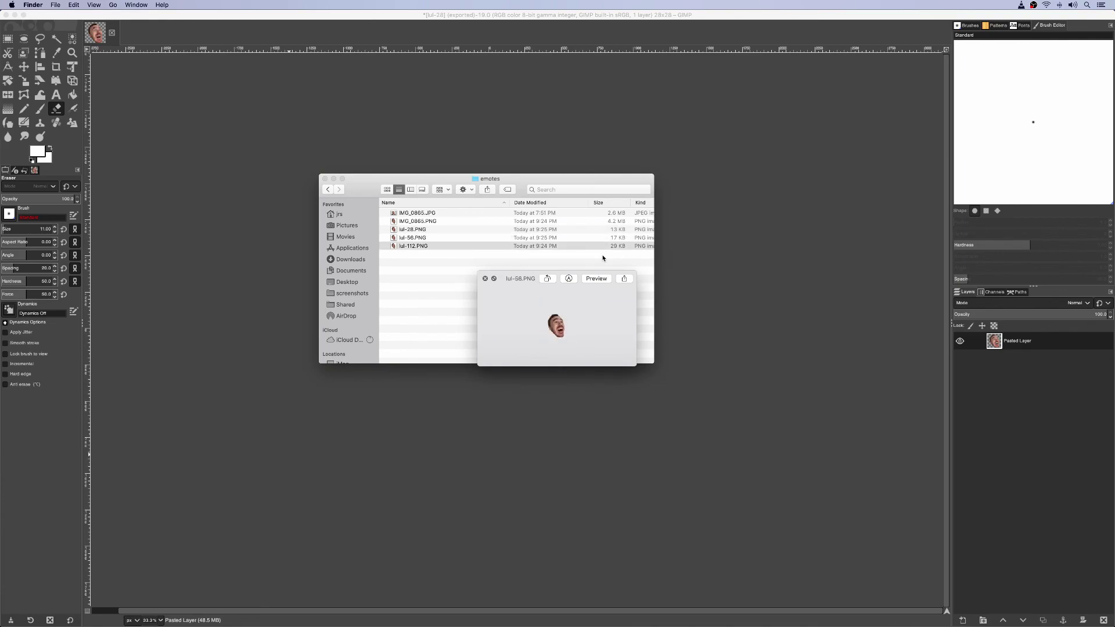